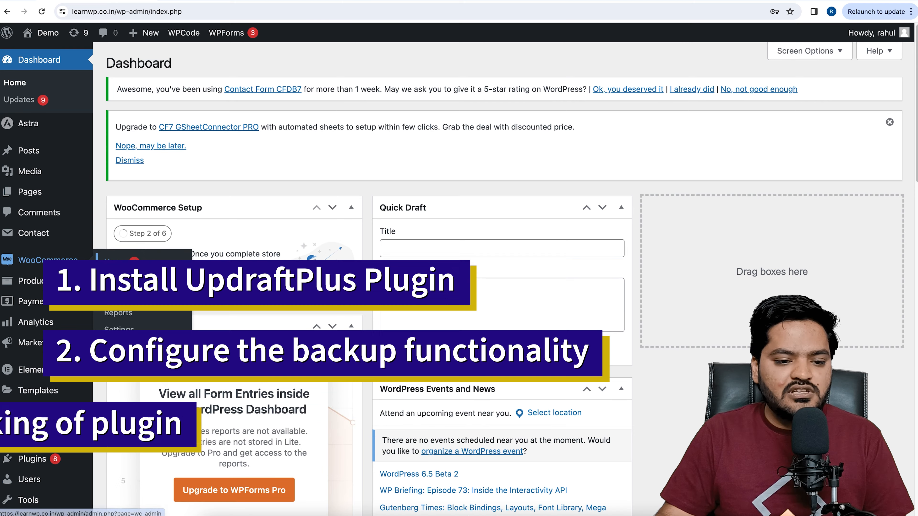
- Open the page for adding new plugins and dismiss the CF7 GSheetConnector PRO upgrade notice
scroll(108, 197, "down", 1)
scroll(109, 197, "down", 4)
mouse_move(34, 346)
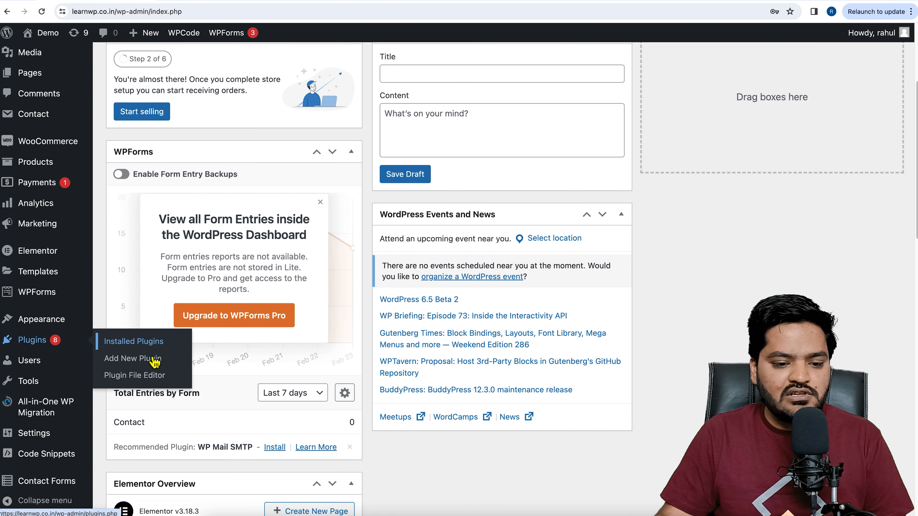
left_click(128, 364)
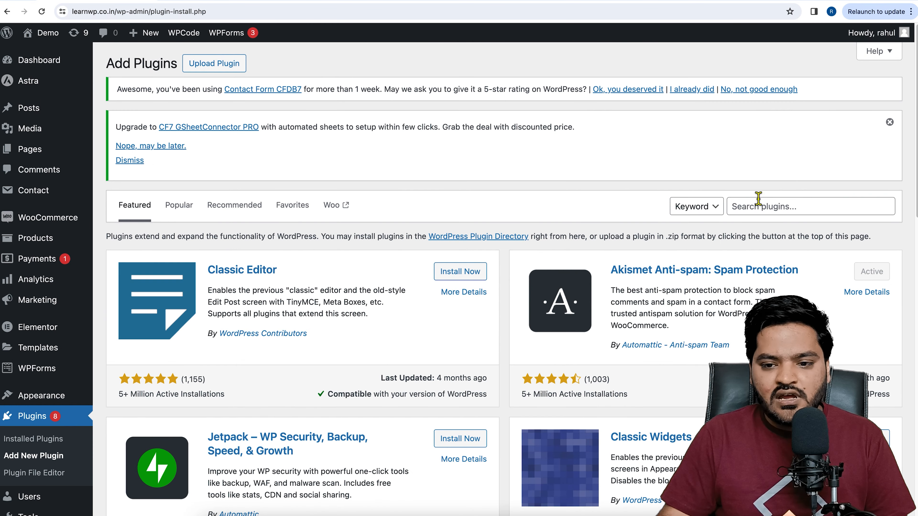
left_click(891, 124)
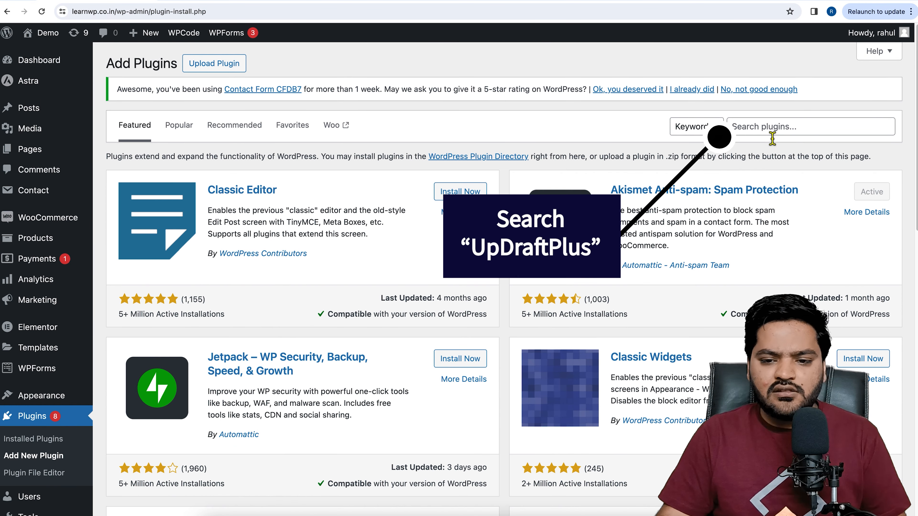
- Search the plugin directory for "updraft plus"
left_click(780, 128)
type("upd")
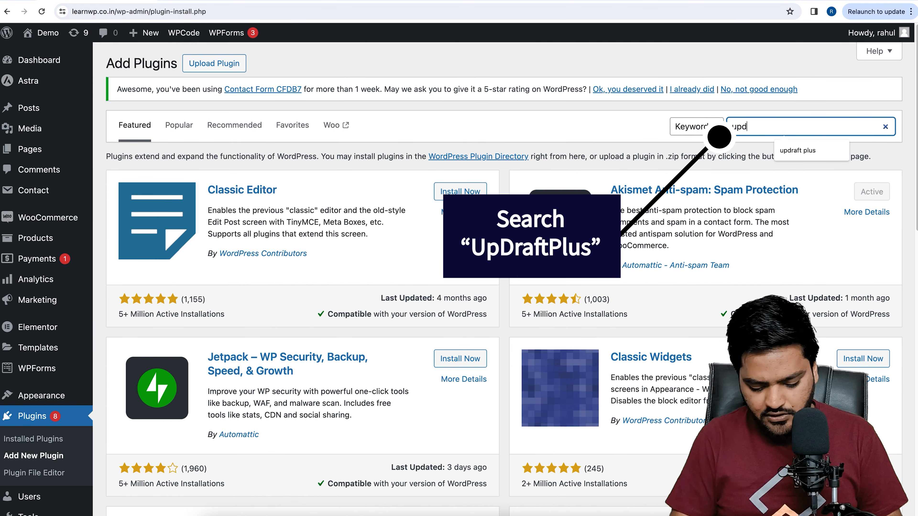
key("BackSpace")
key("Down")
key("Return")
- Install and activate the UpdraftPlus: WordPress Backup & Migration Plugin
left_click(693, 105)
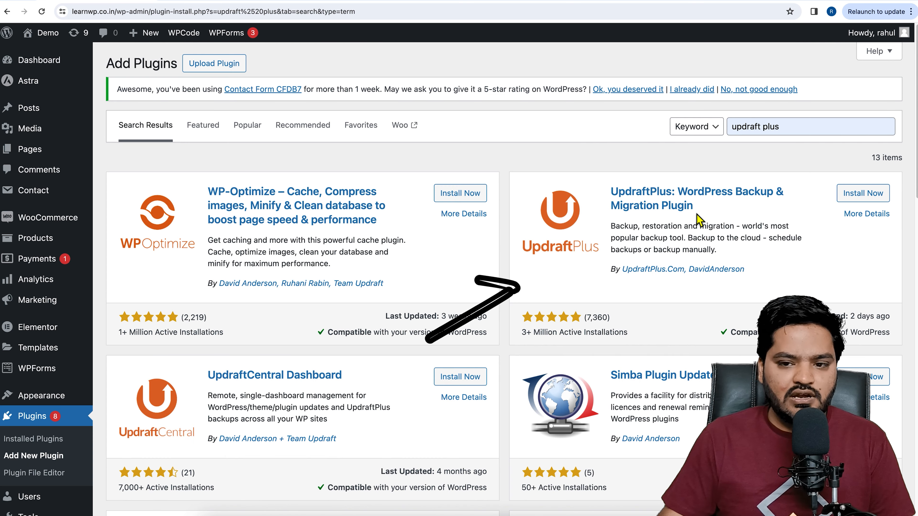
left_click(851, 195)
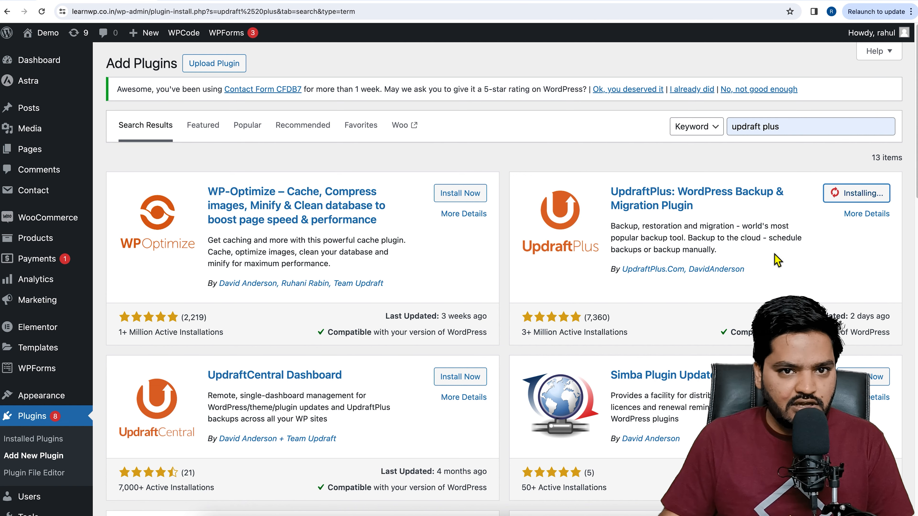
left_click(863, 199)
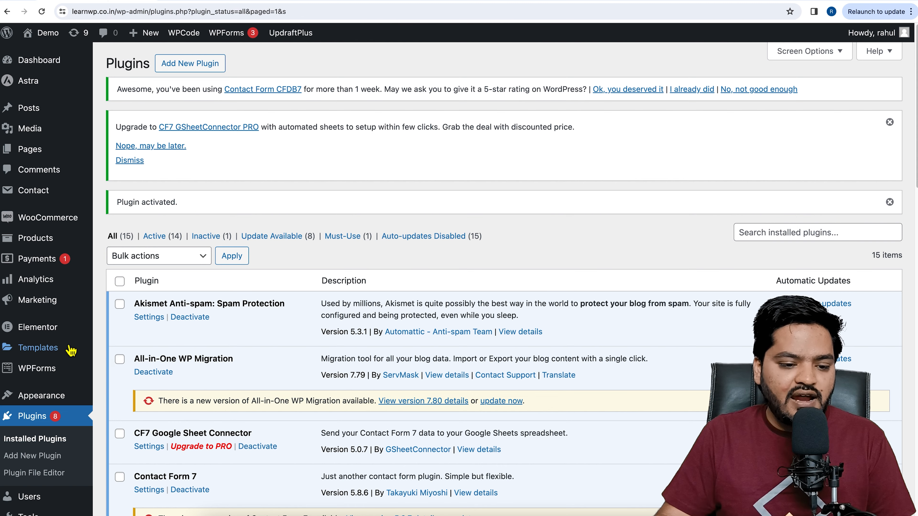
- Open the UpdraftPlus Backups page from the WordPress settings
scroll(72, 350, "down", 10)
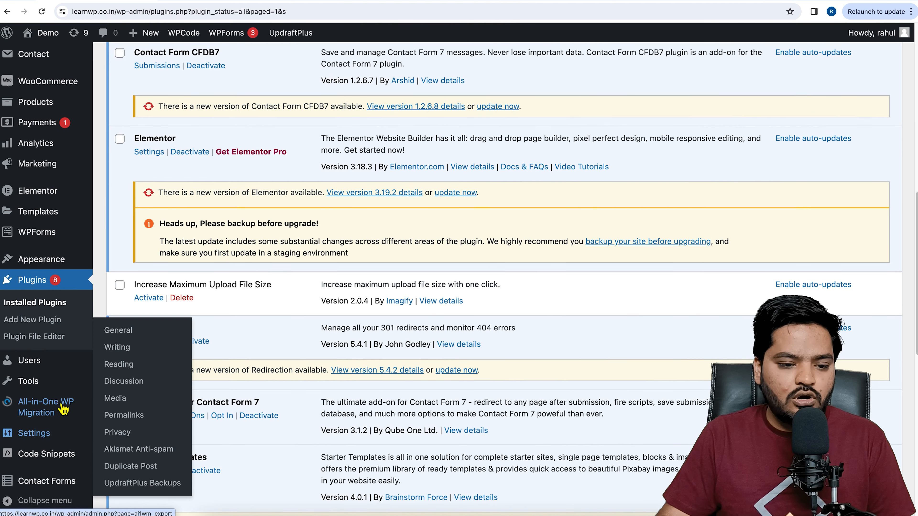
scroll(55, 400, "up", 8)
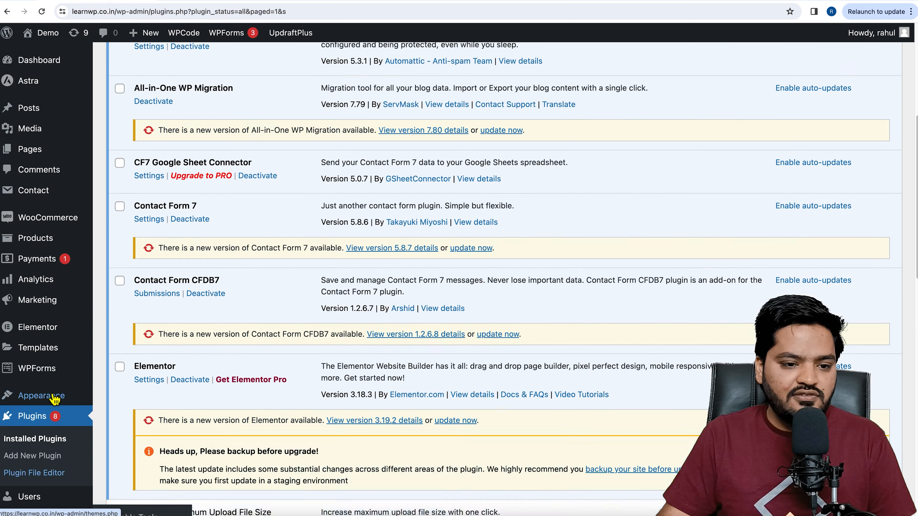
scroll(55, 399, "down", 11)
mouse_move(51, 381)
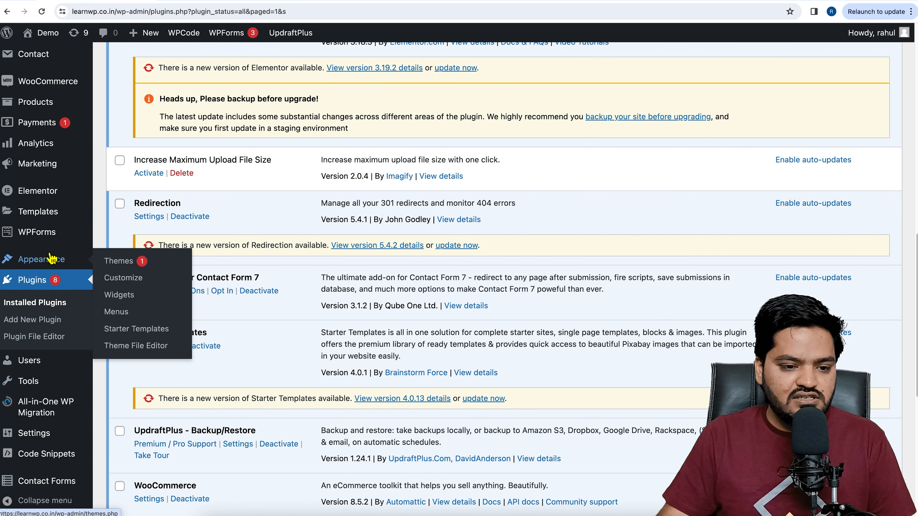
mouse_move(54, 434)
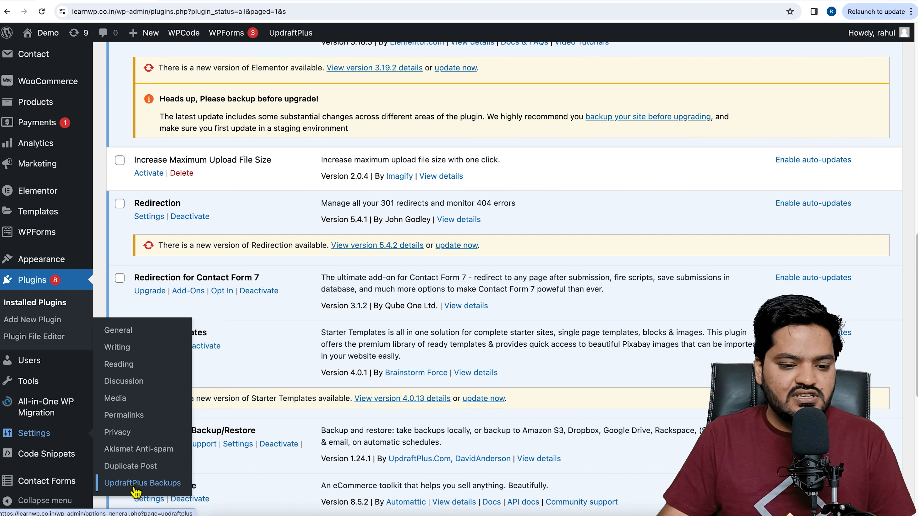
left_click(151, 486)
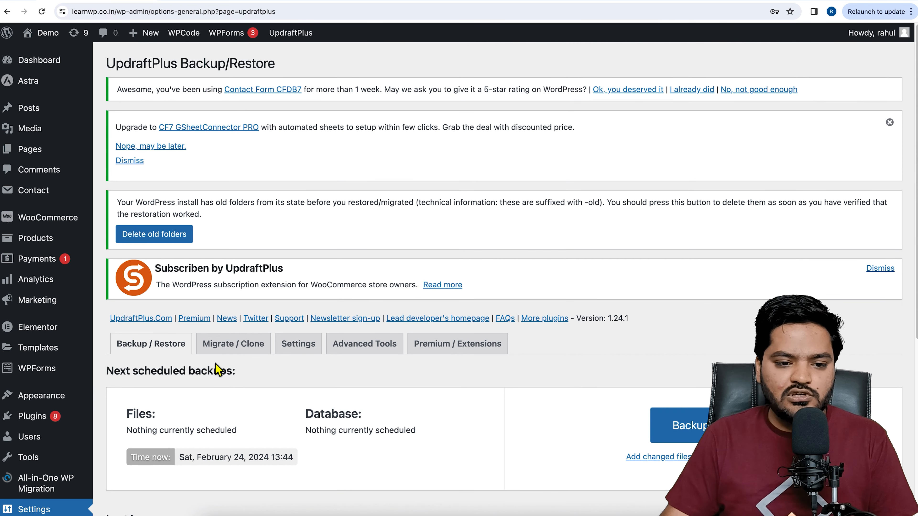
- Dismiss the CF7 GSheetConnector PRO and Subscriben notices and check the files entry under the next scheduled backups
left_click(890, 123)
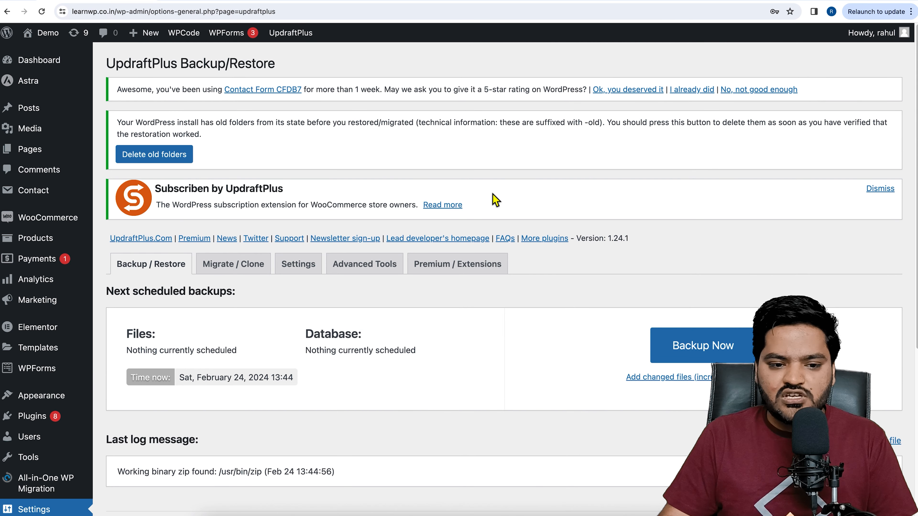
left_click(882, 189)
scroll(593, 205, "down", 2)
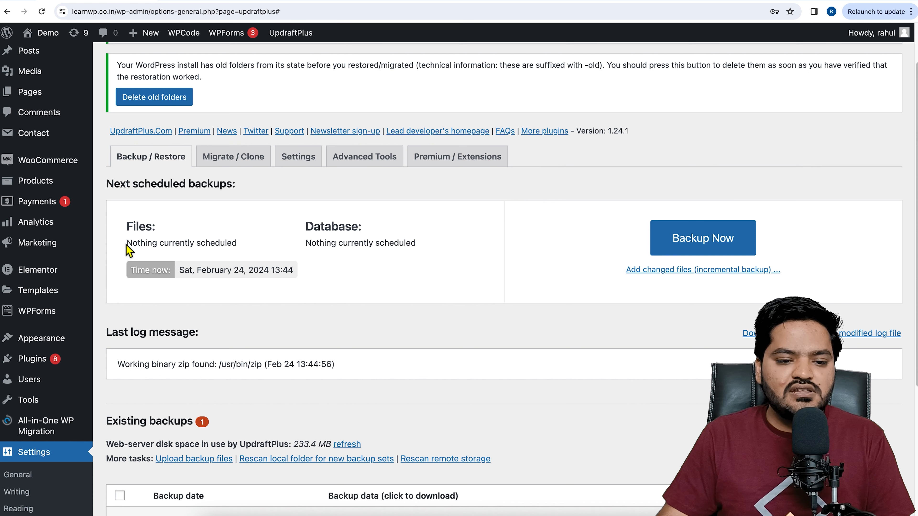
left_click_drag(126, 243, 252, 243)
left_click(256, 249)
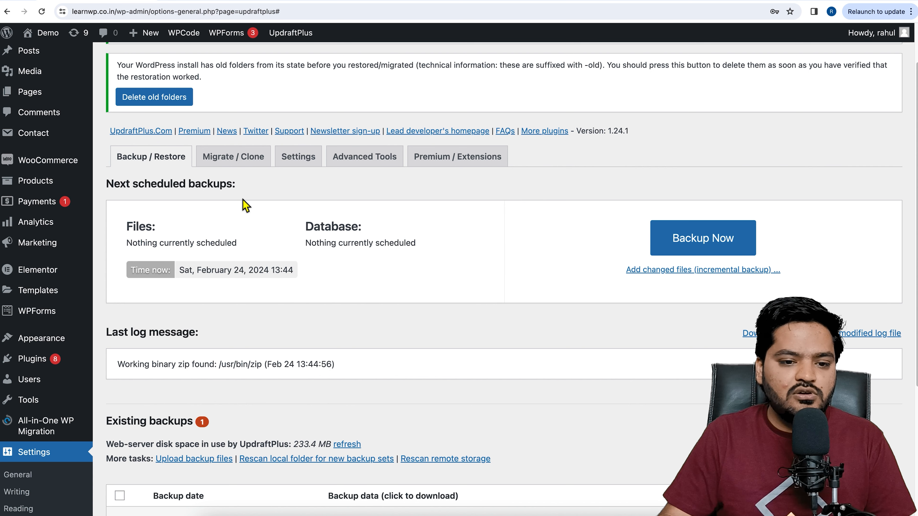
- Open the UpdraftPlus settings and examine the files and database backup schedules and the remote storage choices
left_click(301, 163)
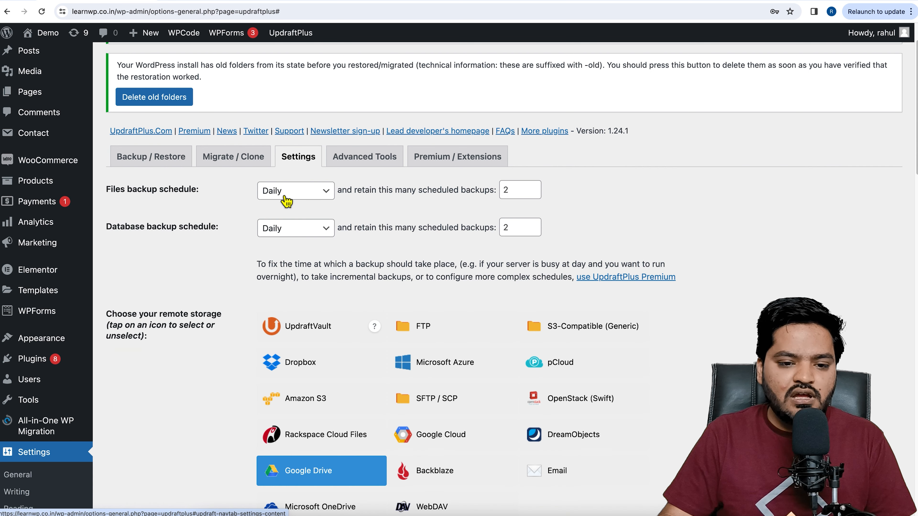
double_click(123, 190)
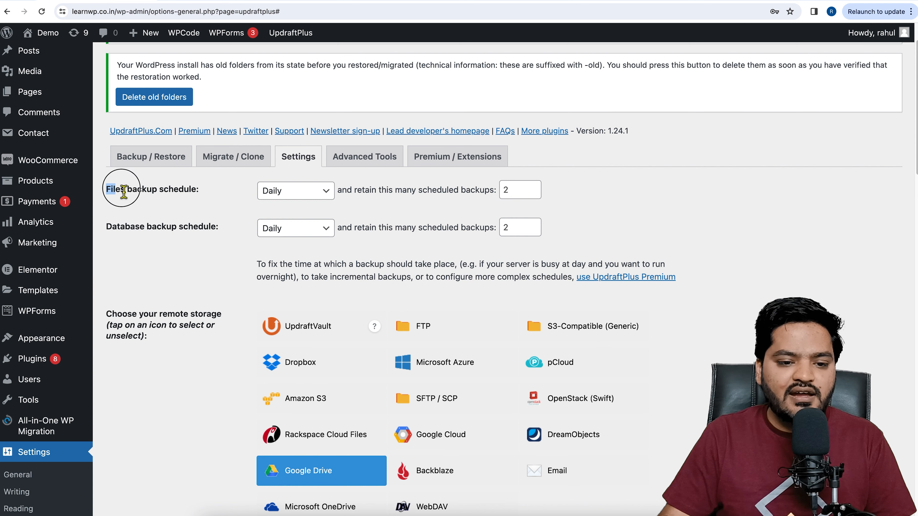
left_click_drag(123, 191, 205, 193)
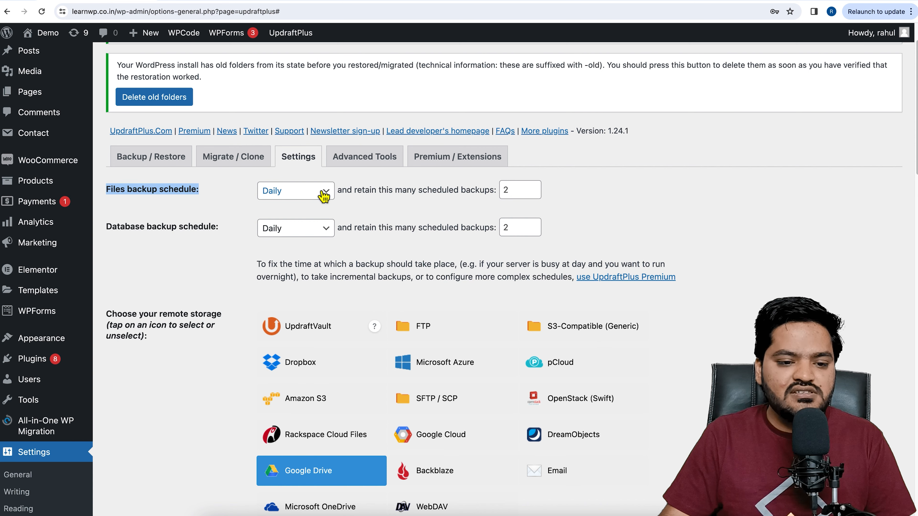
left_click_drag(102, 229, 225, 240)
left_click(220, 251)
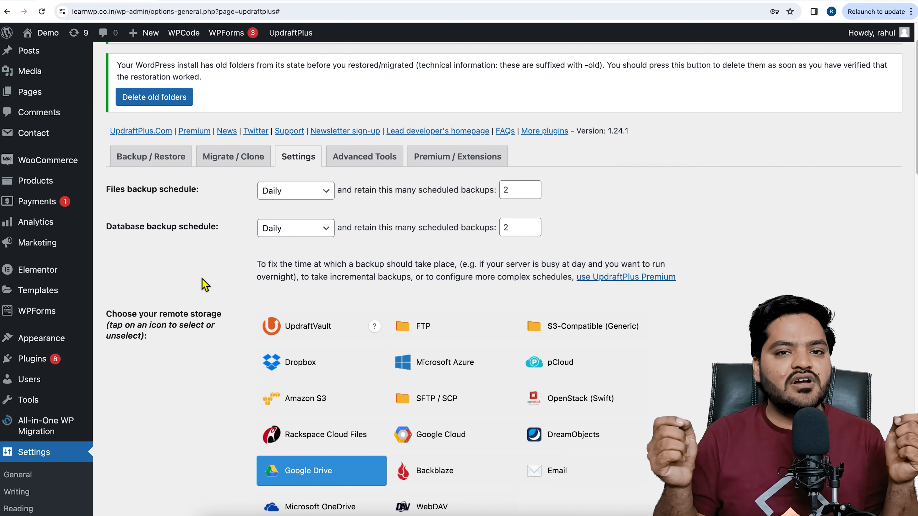
scroll(207, 327, "down", 3)
left_click_drag(106, 233, 209, 240)
left_click(172, 265)
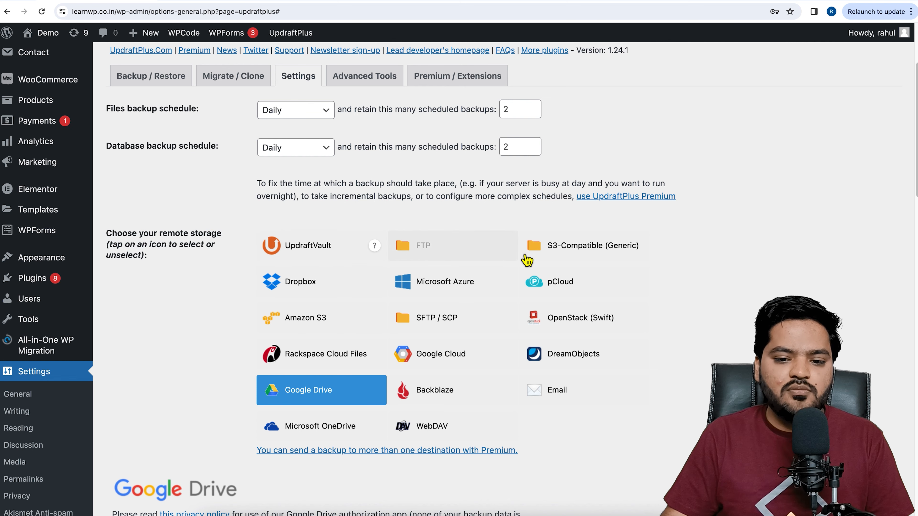
scroll(317, 310, "down", 3)
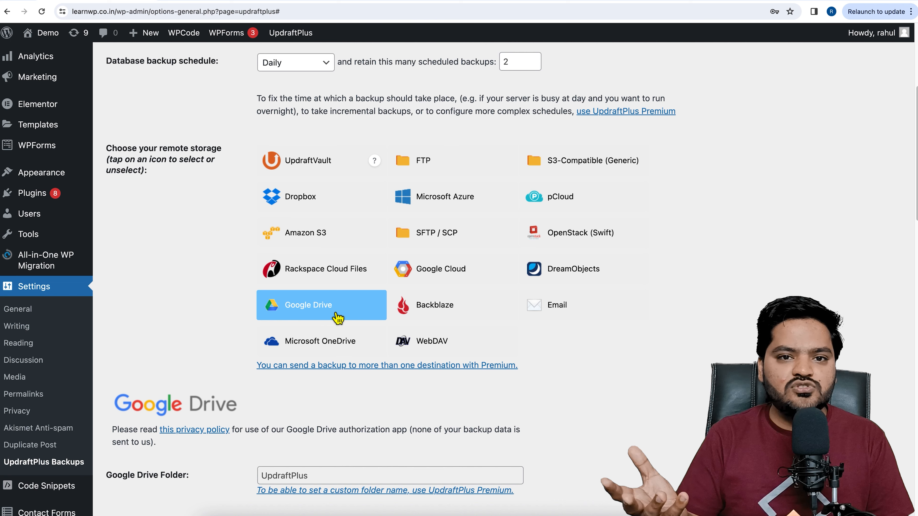
- Switch to Gmail, open Google Drive from there to view My Drive, and return to the UpdraftPlus settings
left_click(450, 2)
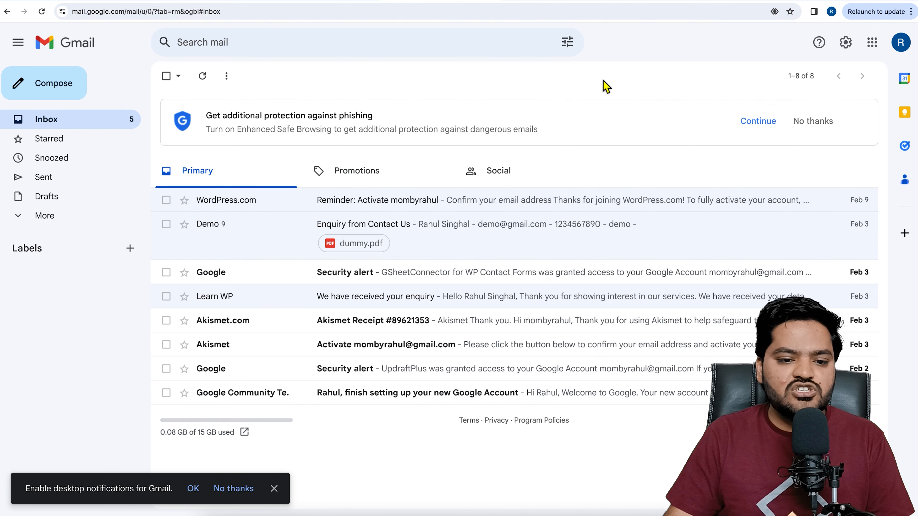
left_click(872, 42)
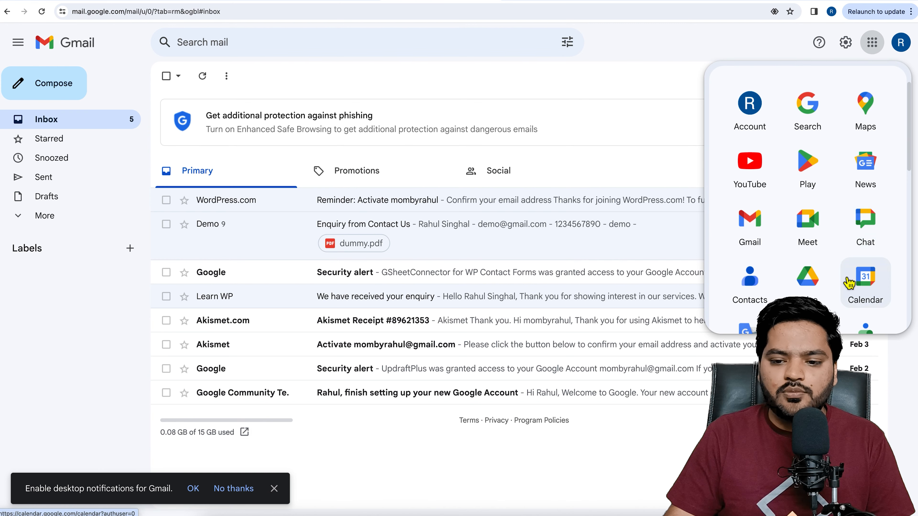
left_click(810, 284)
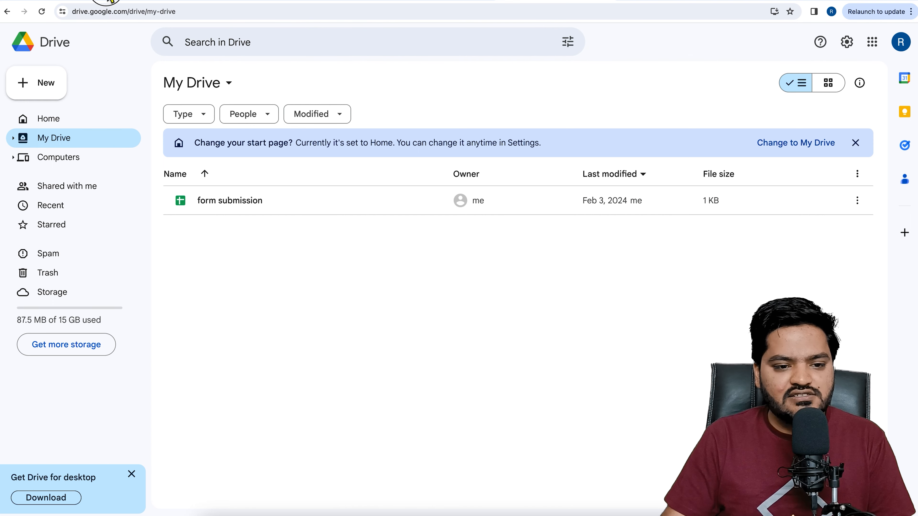
left_click(107, 0)
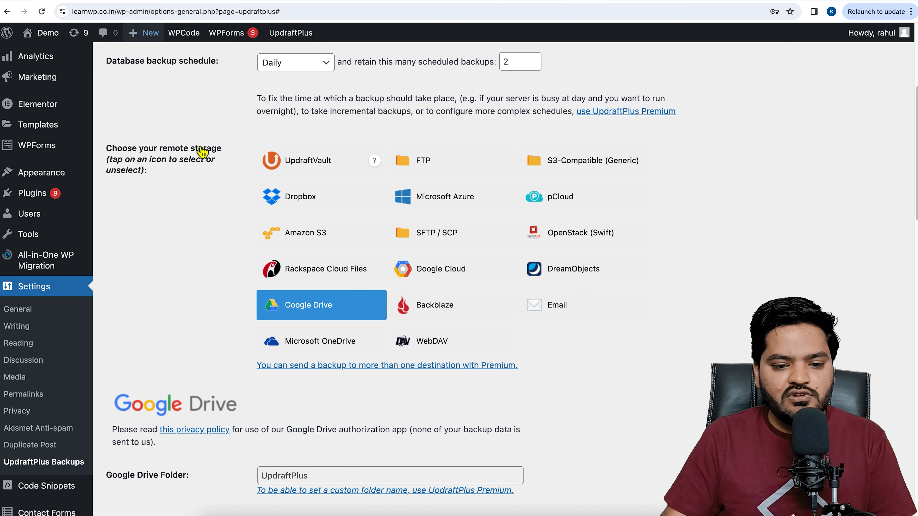
- Choose Google Drive as the remote storage and start signing in with Google
left_click(305, 312)
left_click(303, 313)
scroll(241, 313, "down", 2)
scroll(241, 313, "down", 5)
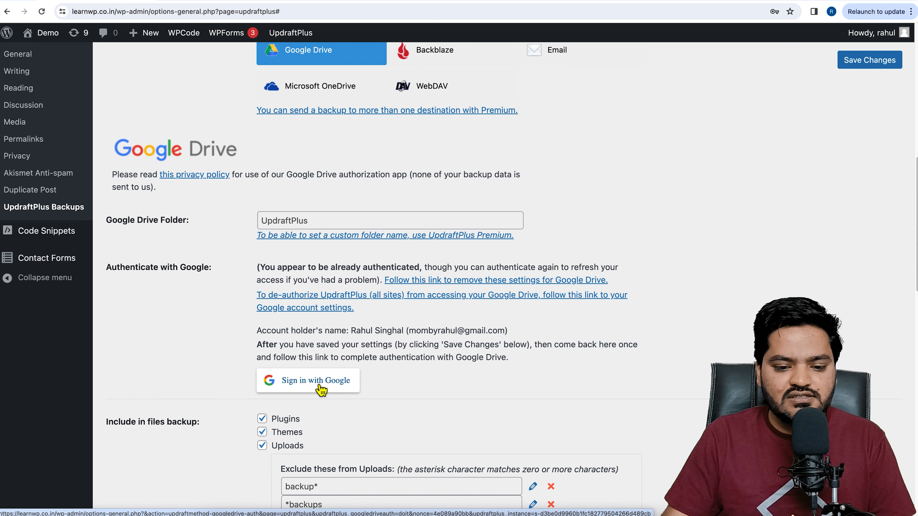
left_click(320, 389)
- Authorize UpdraftPlus with the existing Google account and complete the Google Drive setup
left_click(496, 185)
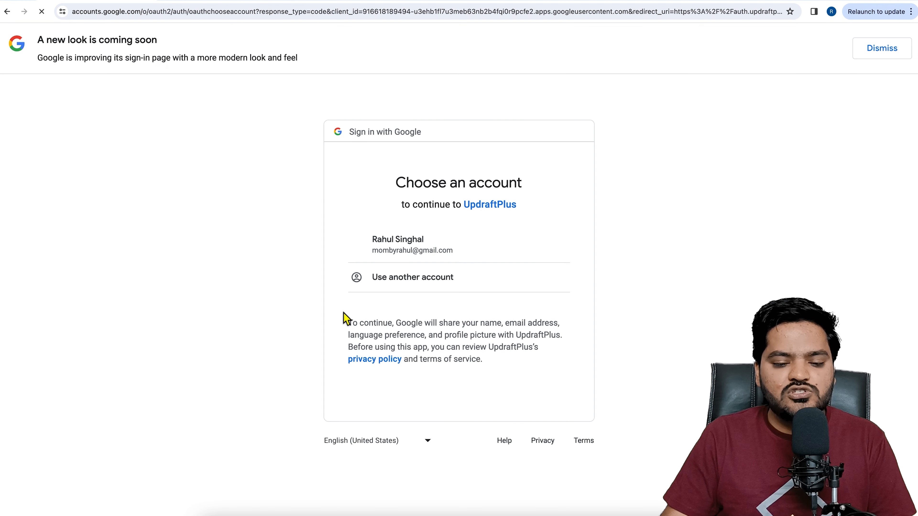
left_click(483, 251)
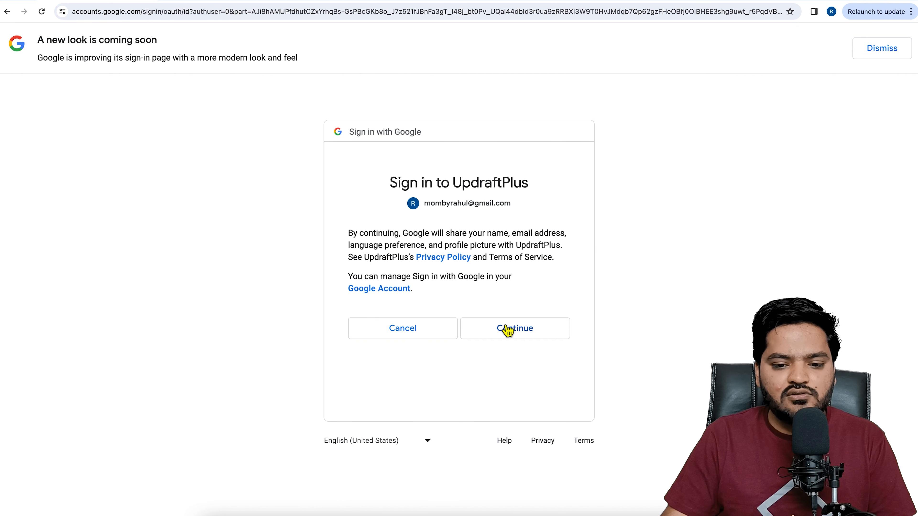
left_click(514, 333)
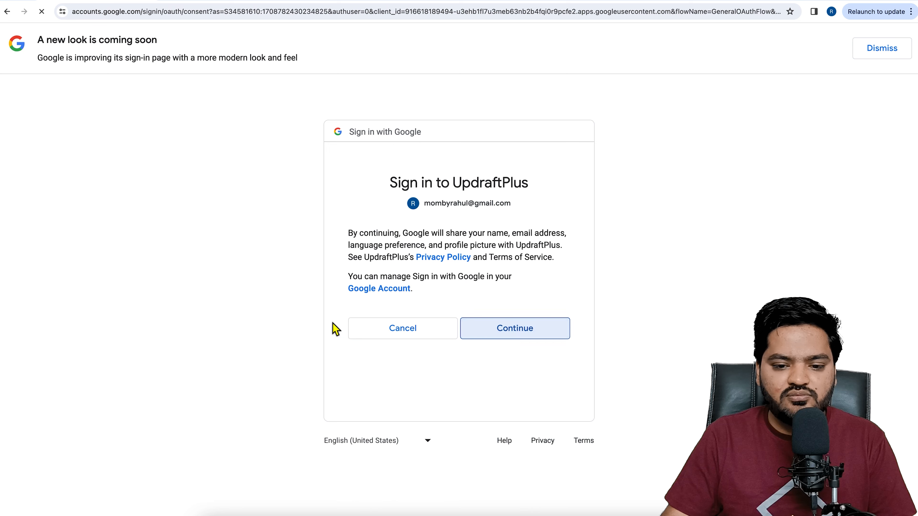
scroll(294, 321, "down", 2)
left_click(510, 431)
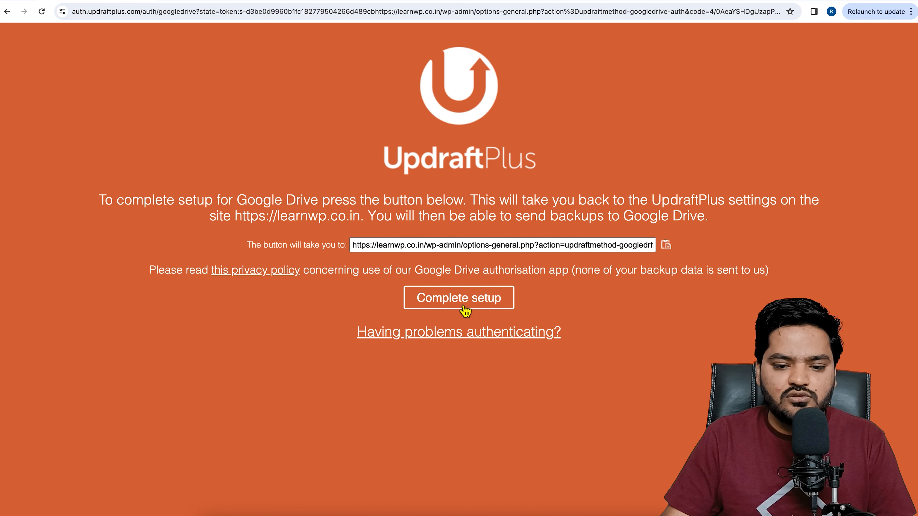
left_click(456, 312)
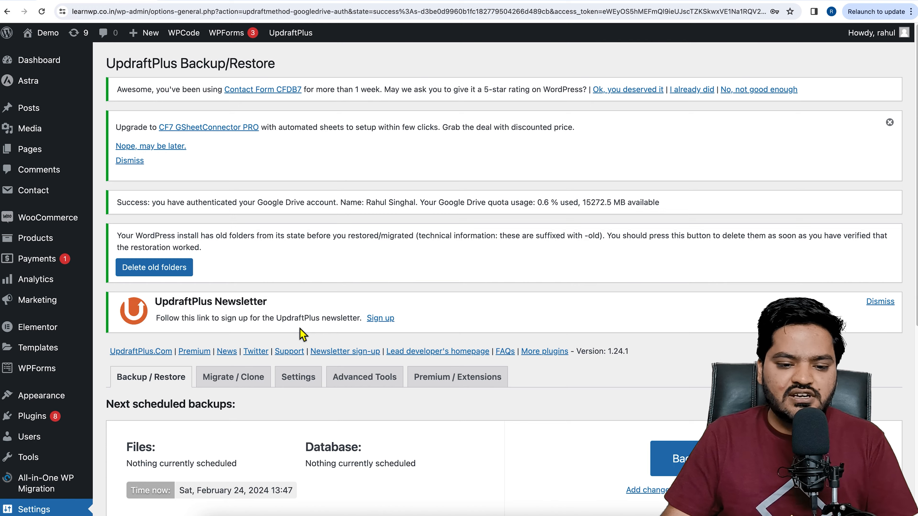
- Reopen the UpdraftPlus settings and check the authentication status of Google Drive and the files included in the backup
scroll(303, 334, "down", 3)
left_click(305, 299)
scroll(305, 340, "down", 2)
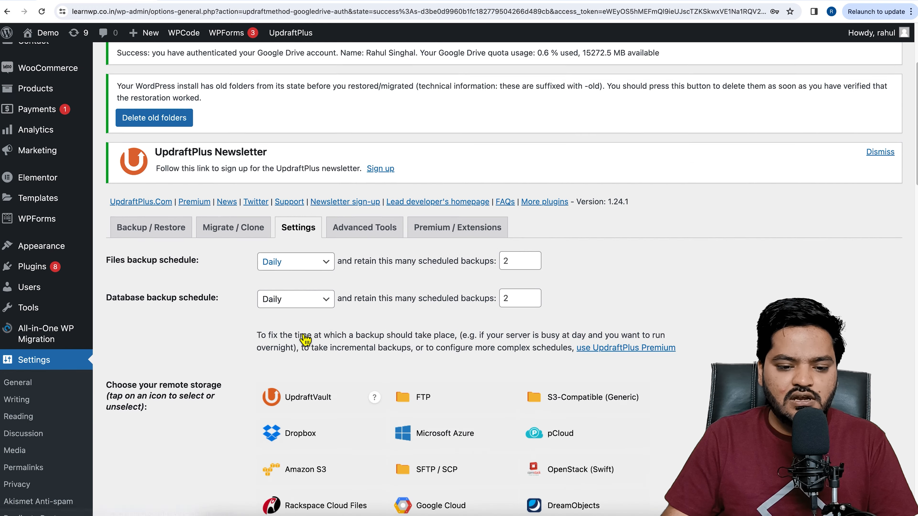
scroll(305, 340, "down", 15)
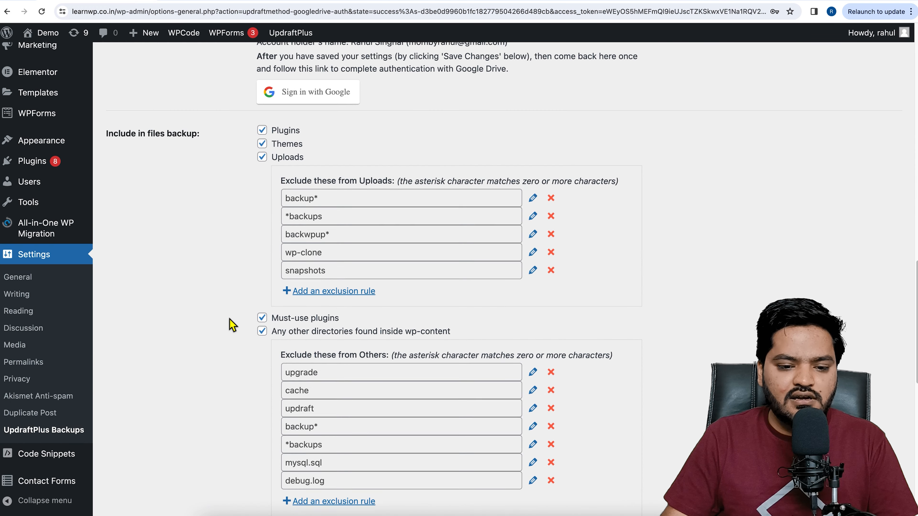
scroll(231, 325, "up", 7)
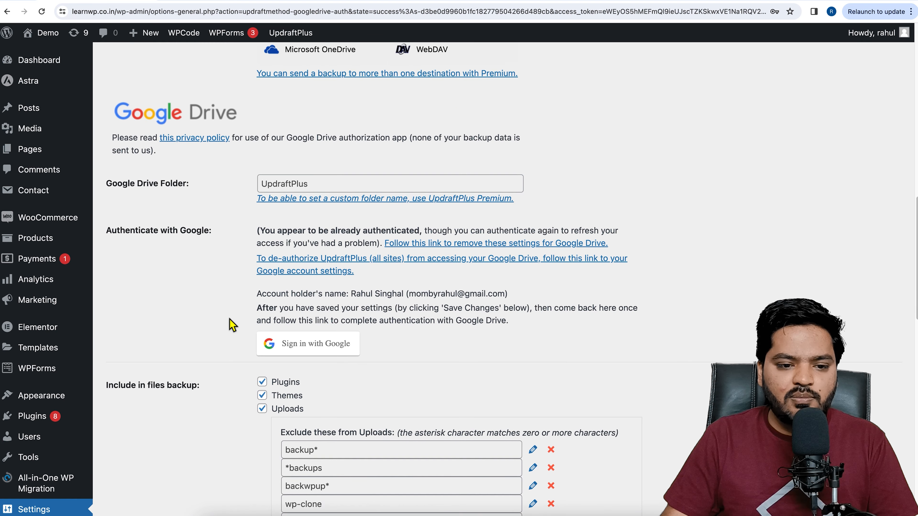
left_click_drag(262, 231, 422, 239)
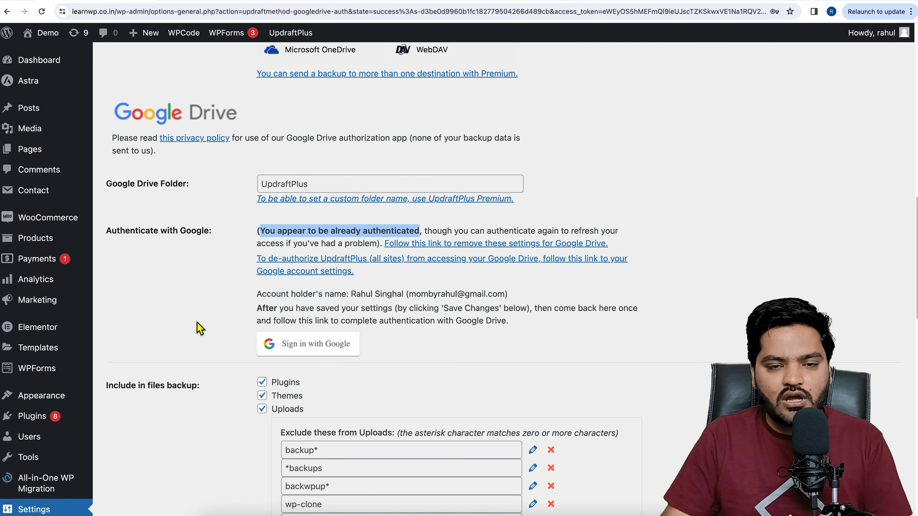
- Save the UpdraftPlus settings after checking the remaining file exclusion, email report and expert options
scroll(200, 328, "down", 20)
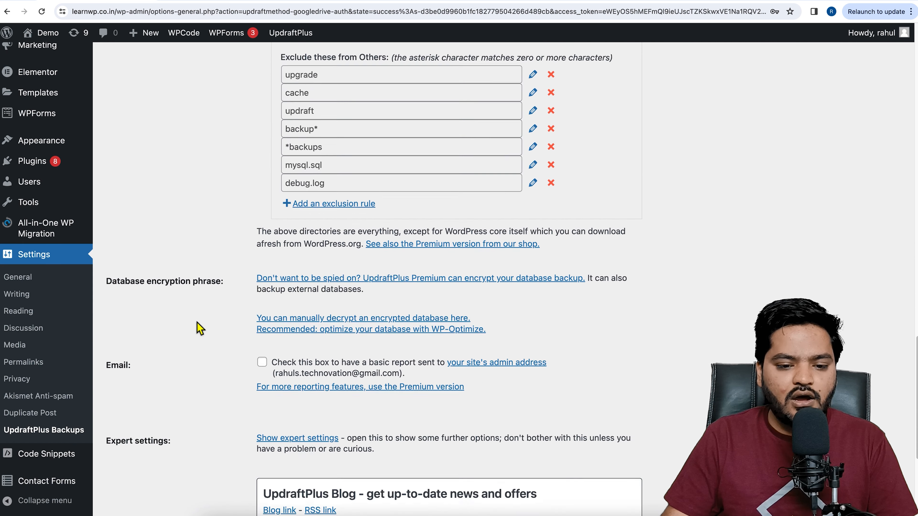
left_click(286, 377)
scroll(180, 361, "up", 10)
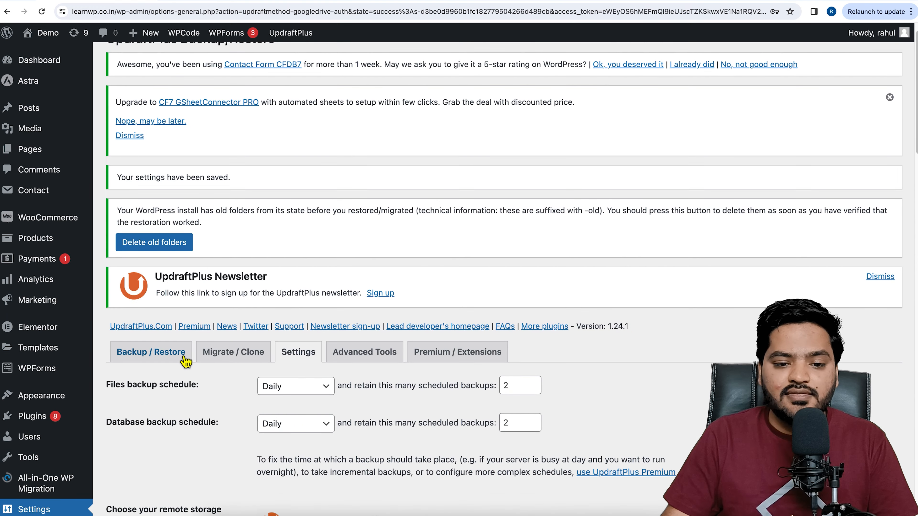
- Start a new backup including the database and files, sent to remote storage and only allowed to be deleted manually
left_click(152, 353)
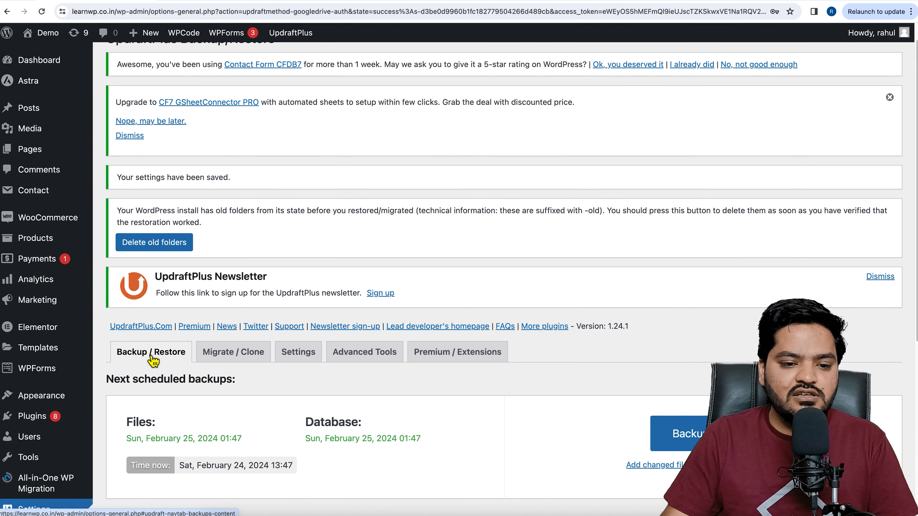
left_click(890, 98)
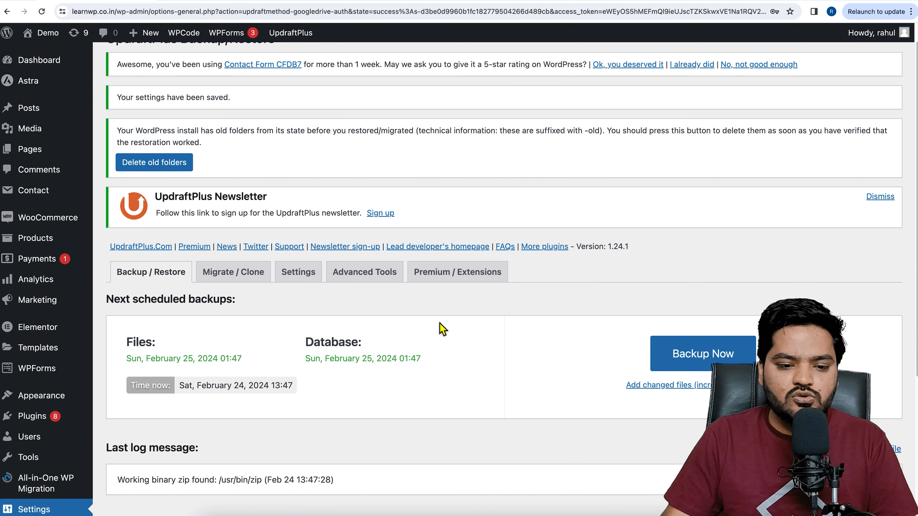
scroll(253, 275, "down", 3)
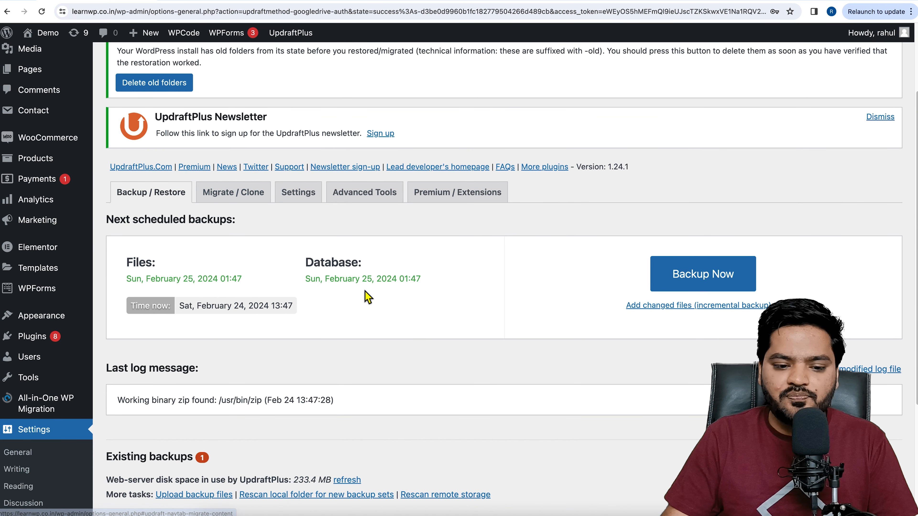
left_click(707, 280)
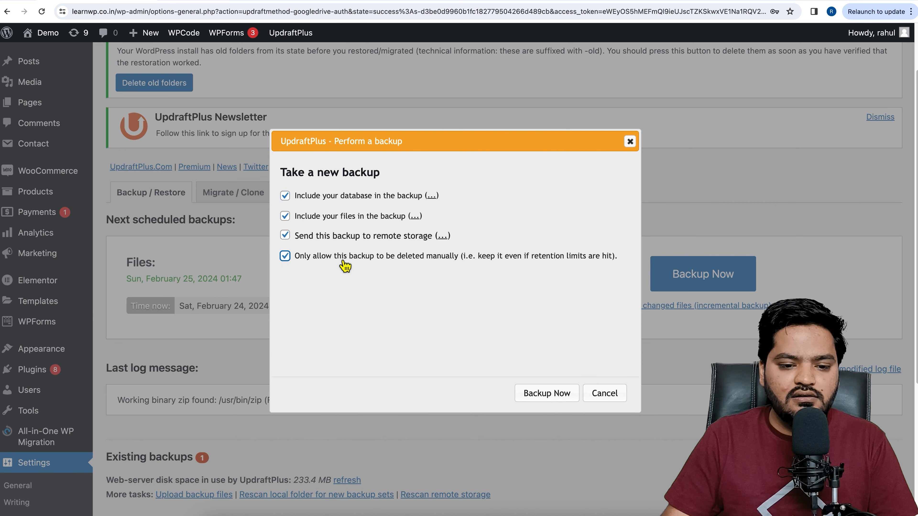
left_click(564, 397)
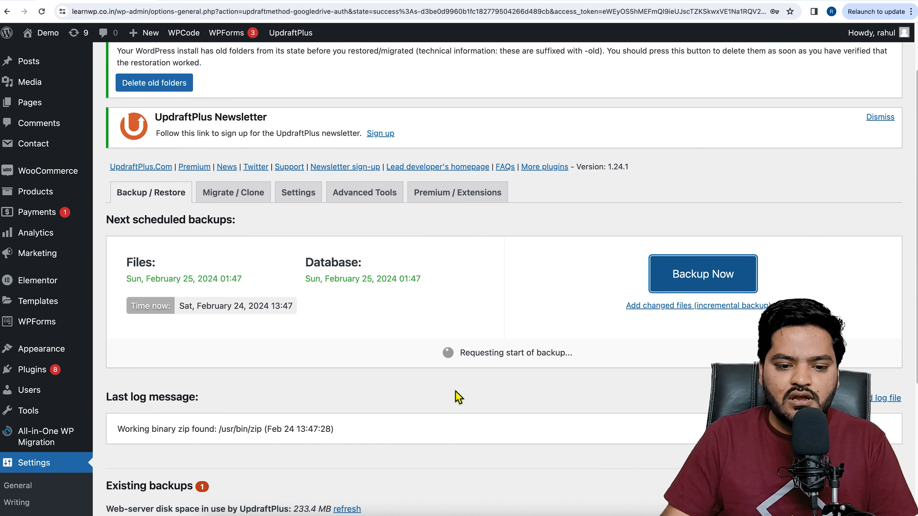
scroll(469, 395, "down", 3)
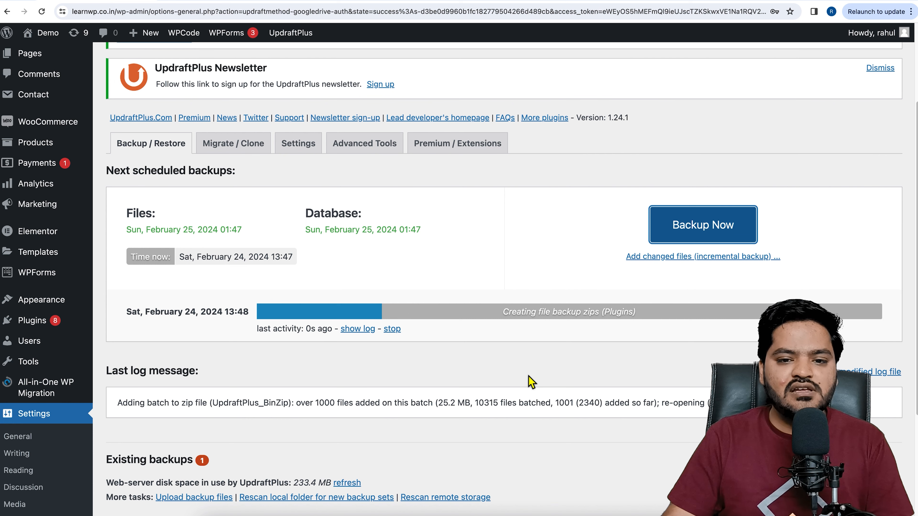
- Switch to Google Drive and open the UpdraftPlus folder in My Drive
left_click(560, 1)
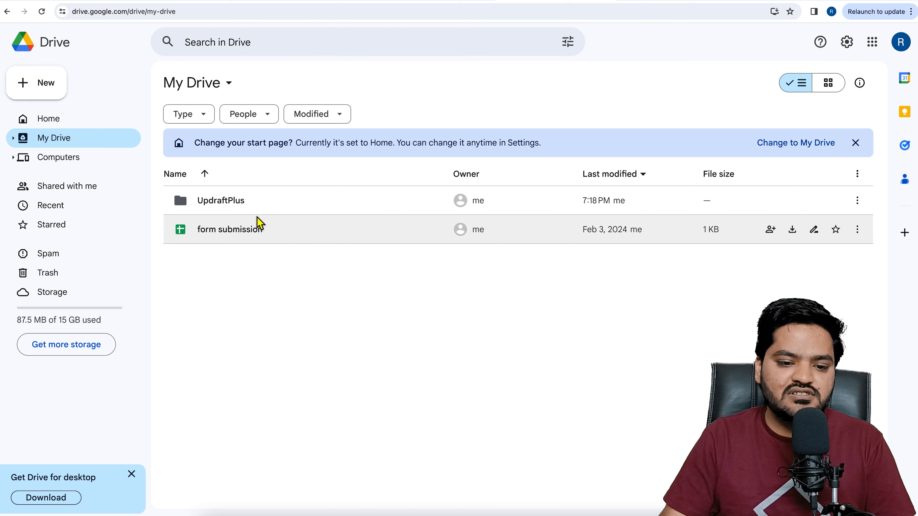
left_click(222, 201)
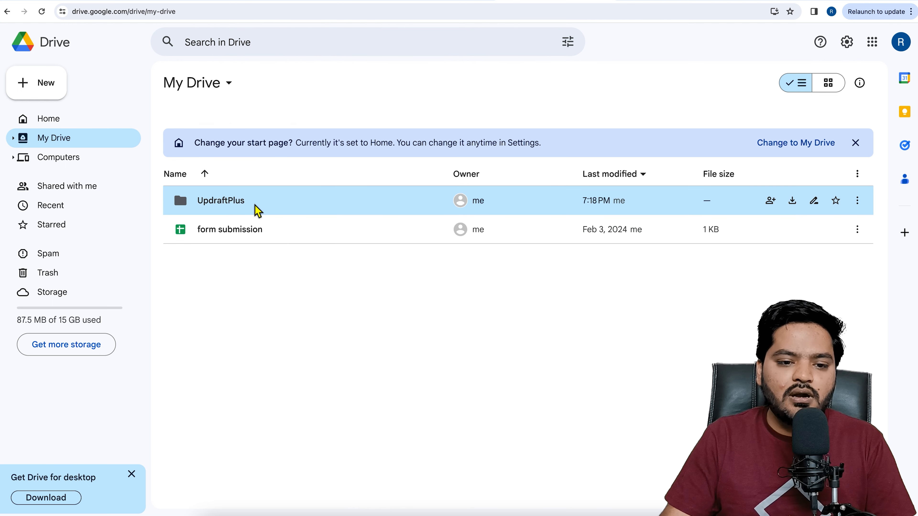
double_click(221, 200)
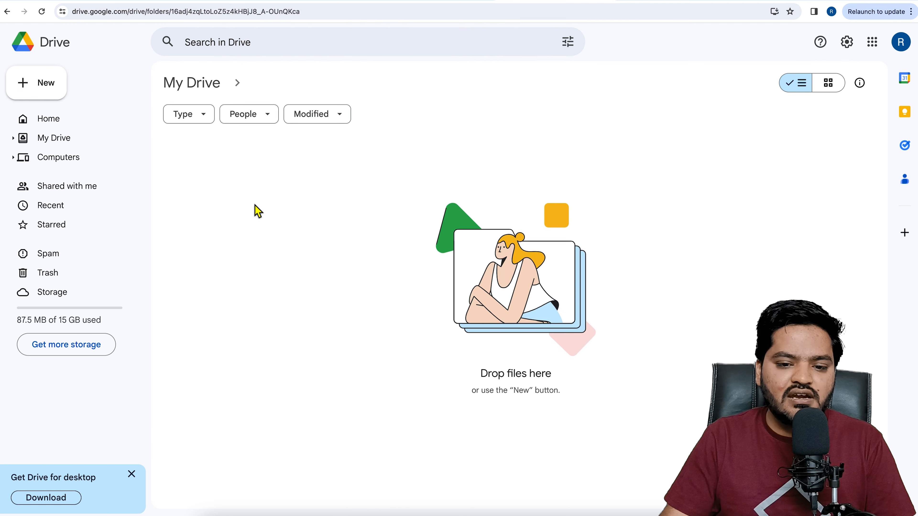
- Return to the UpdraftPlus page and check the last log message and the list of existing backups
left_click(100, 3)
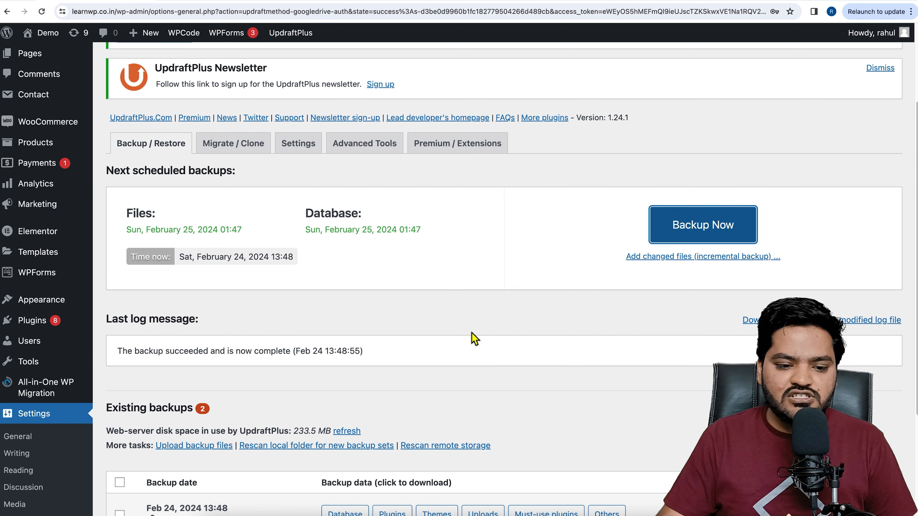
scroll(456, 341, "down", 1)
scroll(456, 340, "down", 5)
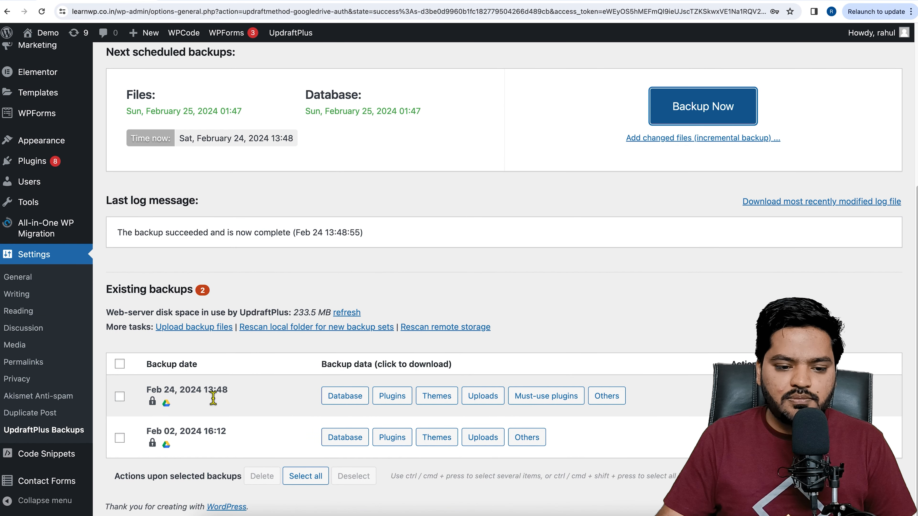
- Switch to Google Drive, reload the UpdraftPlus folder to check its backup files, and return to the UpdraftPlus page
left_click(552, 2)
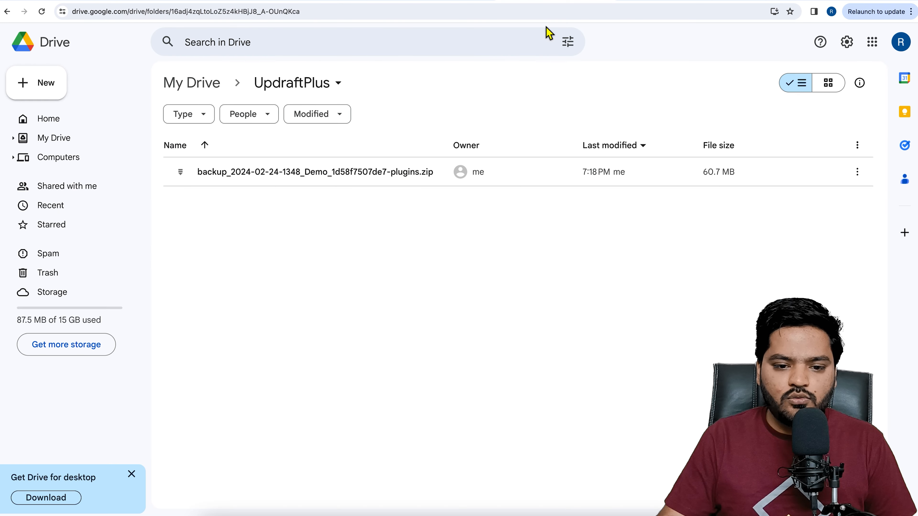
left_click(41, 11)
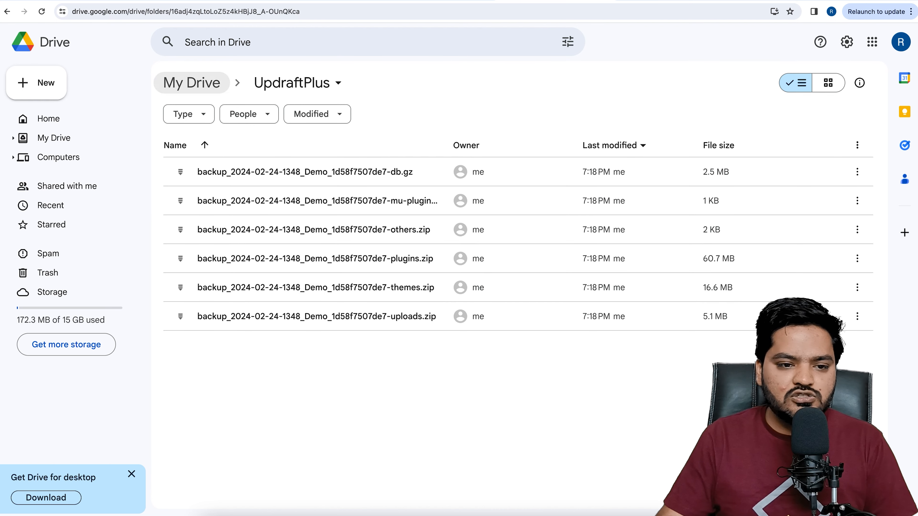
left_click(97, 1)
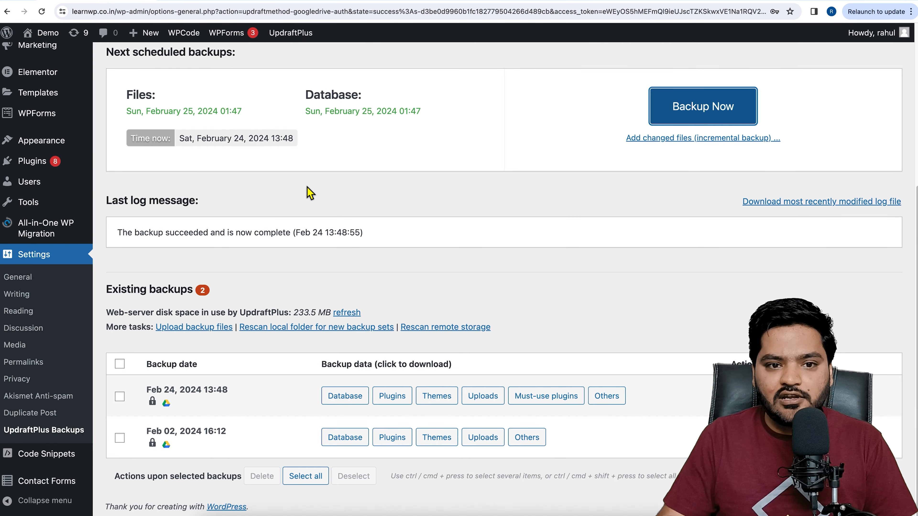
- Open the UpdraftPlus settings and review the interval options for the files and database backup schedules, keeping both on Daily
scroll(353, 262, "up", 5)
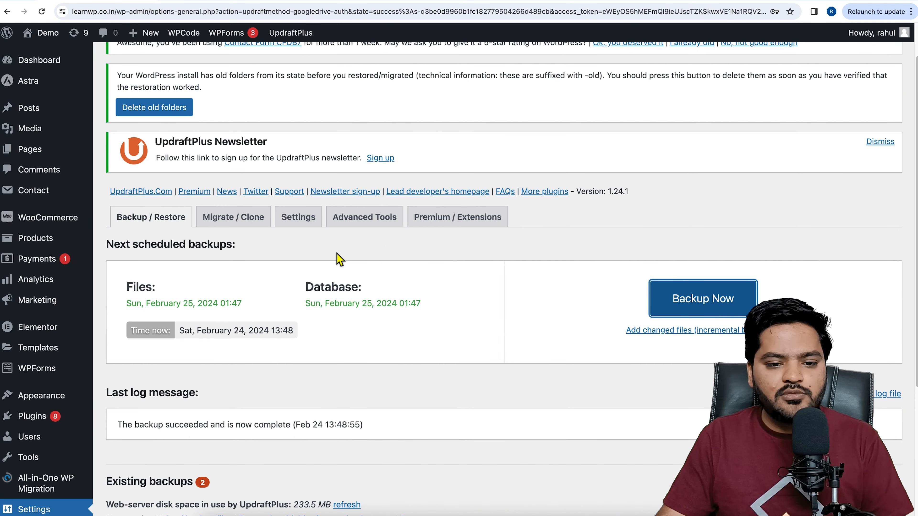
left_click(306, 225)
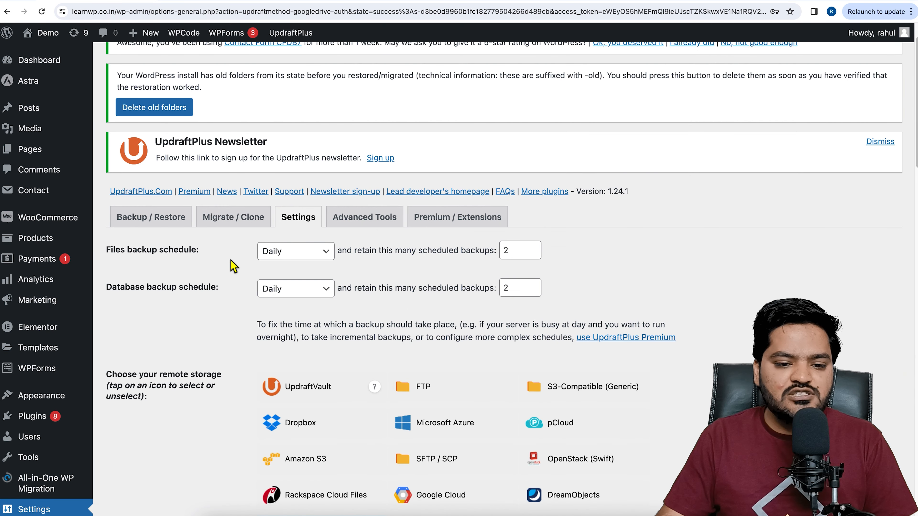
left_click(295, 257)
left_click(290, 257)
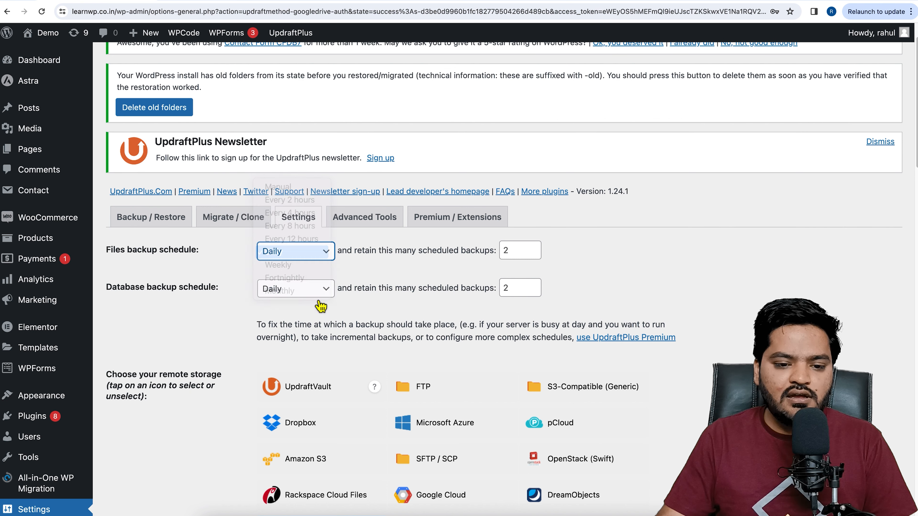
left_click(299, 299)
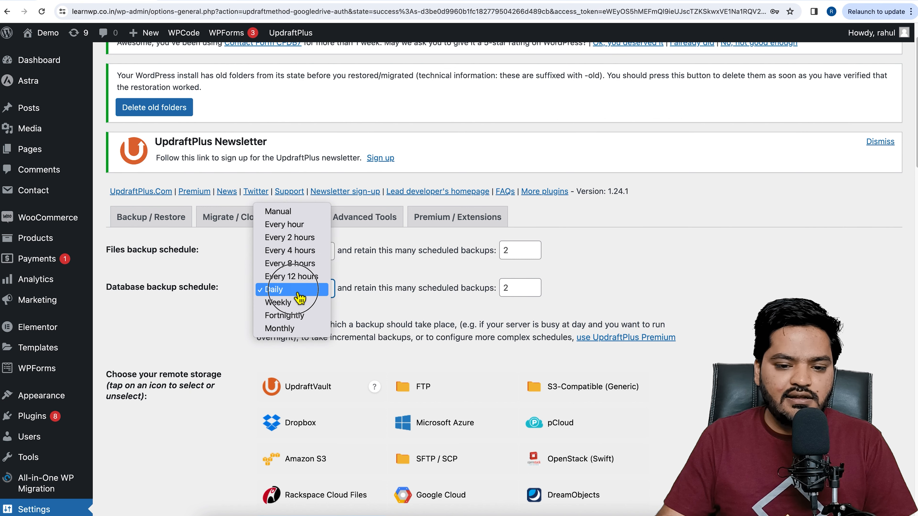
left_click(301, 292)
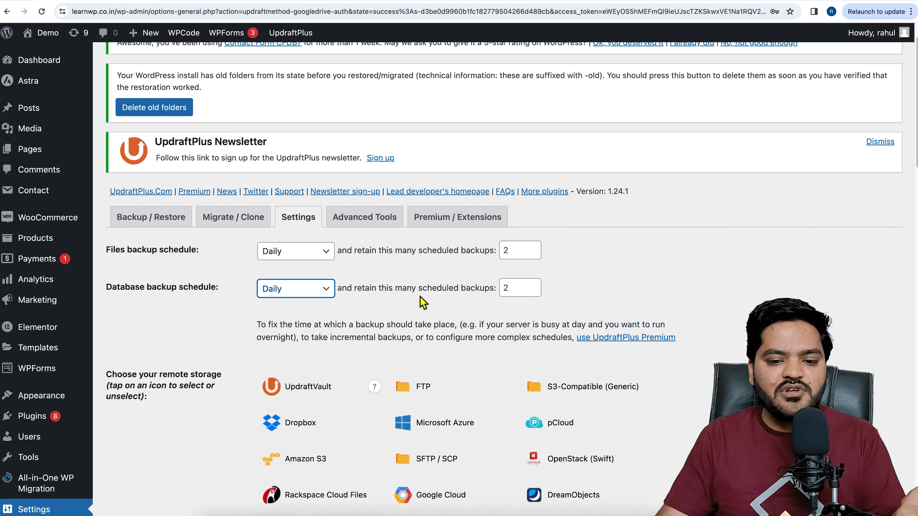
- Set the number of retained scheduled backups to 7 for both files and database, and save the changes
left_click(504, 251)
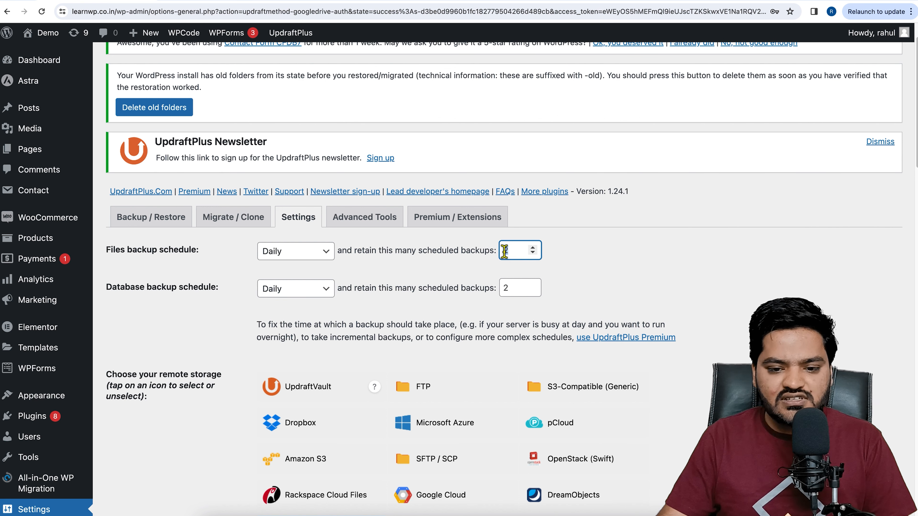
key("BackSpace")
type("7")
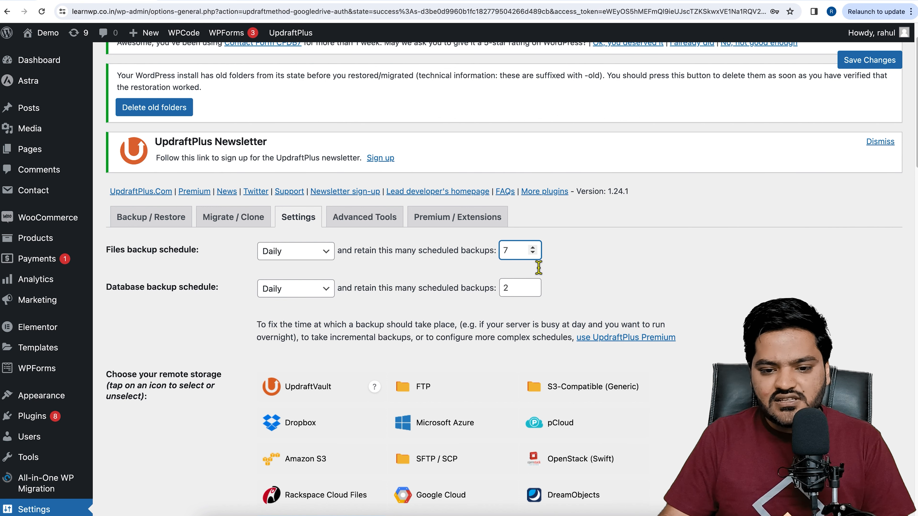
left_click_drag(518, 292, 502, 291)
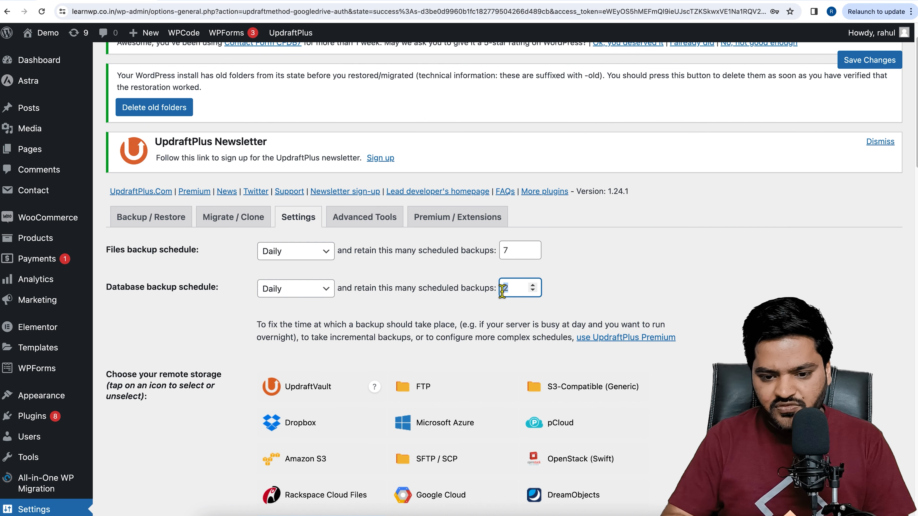
left_click(641, 287)
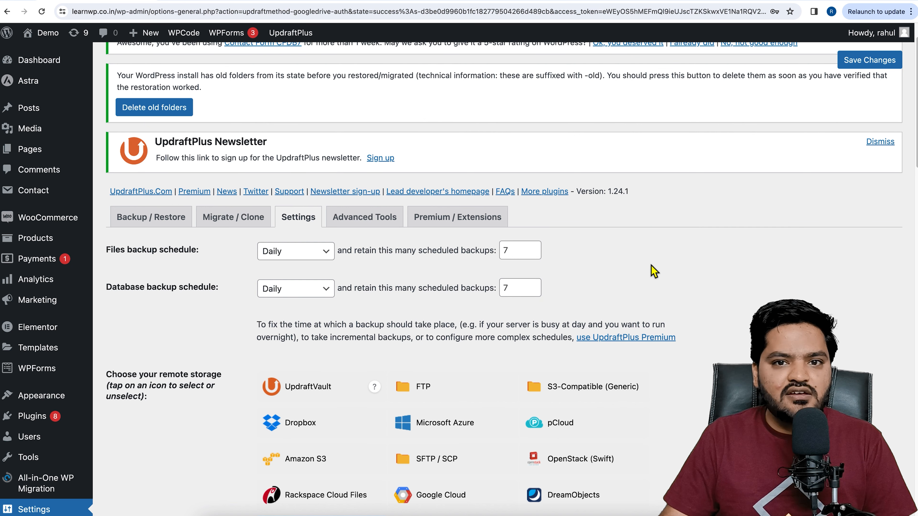
left_click(870, 65)
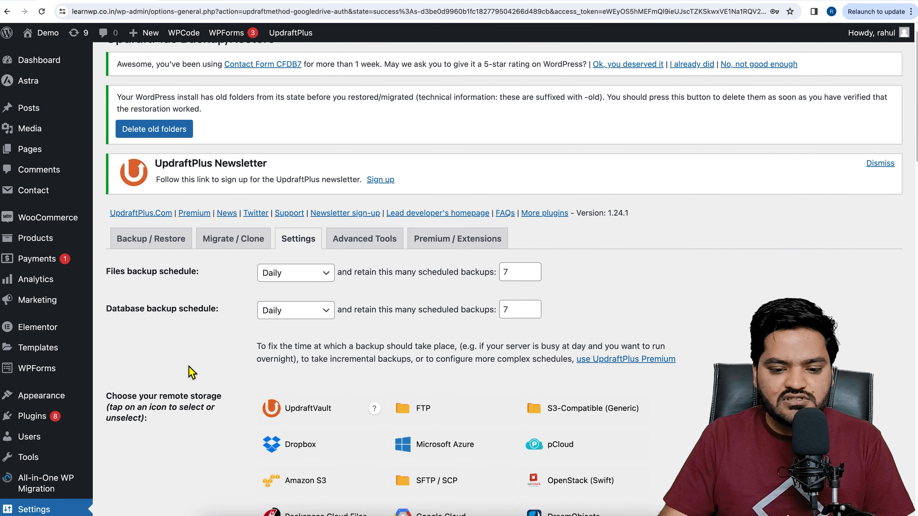
- Check the next scheduled backups and the downloadable components of the existing backups
left_click(154, 246)
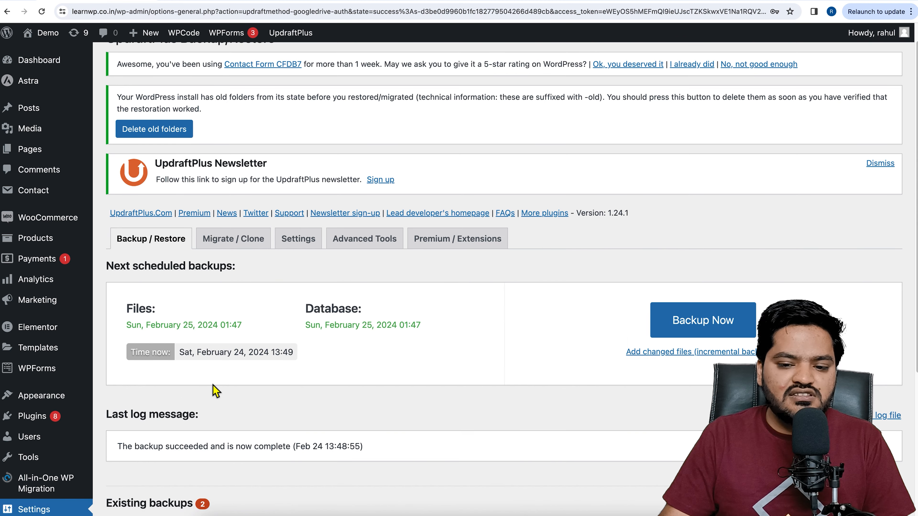
scroll(216, 389, "down", 5)
scroll(283, 370, "down", 2)
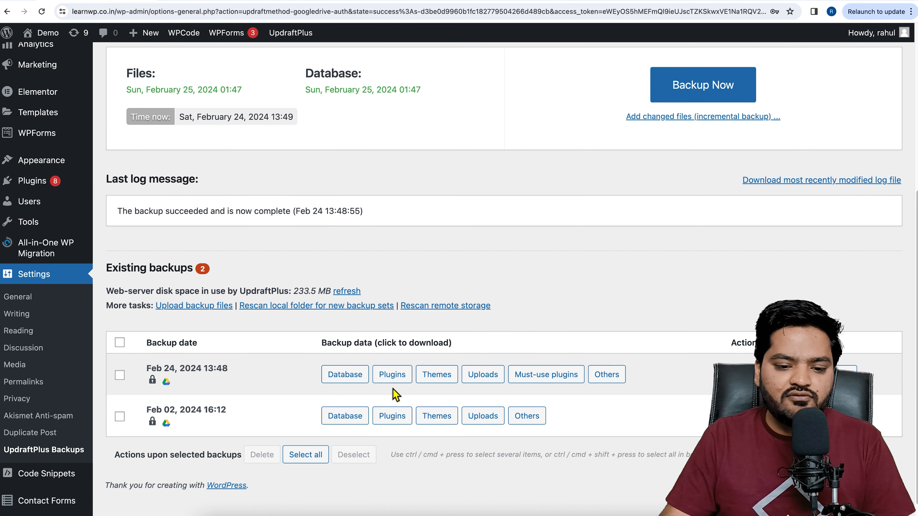
scroll(210, 325, "up", 6)
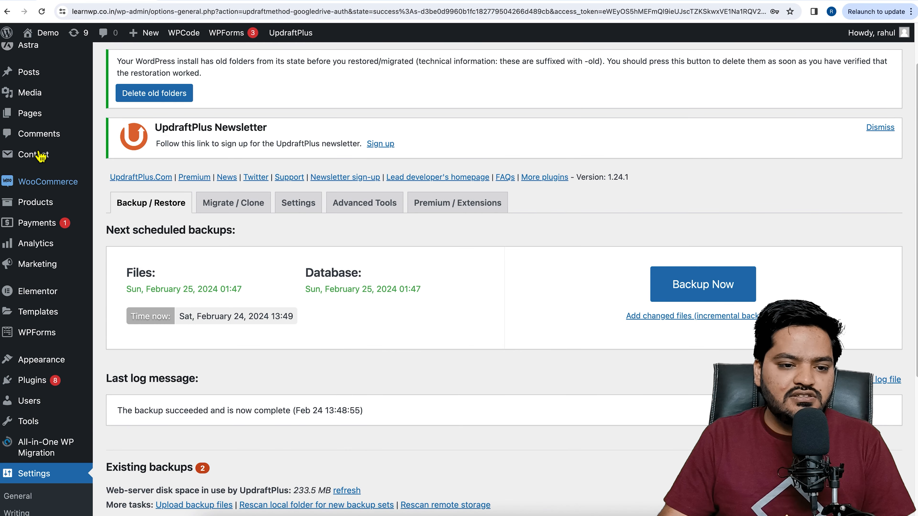
- Move the Contact Us, Home and My account pages to the trash from the list of all pages
mouse_move(42, 119)
left_click(138, 122)
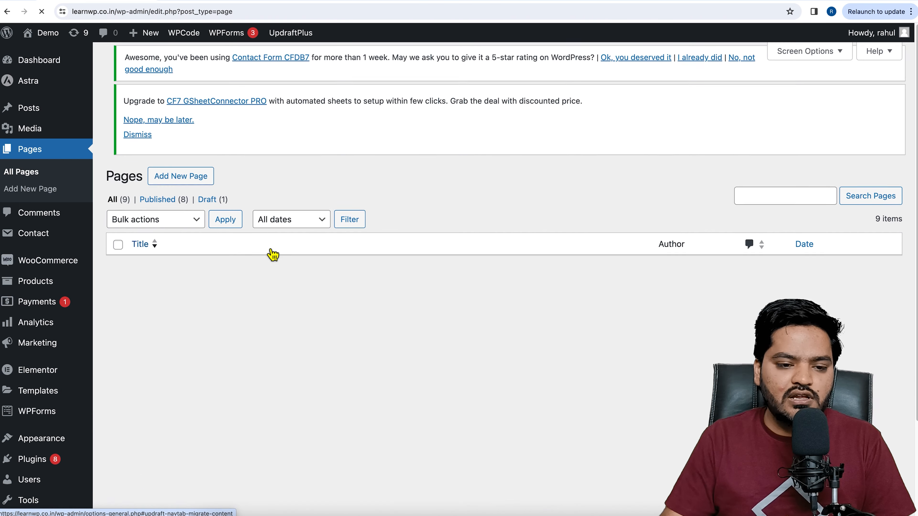
scroll(238, 304, "down", 2)
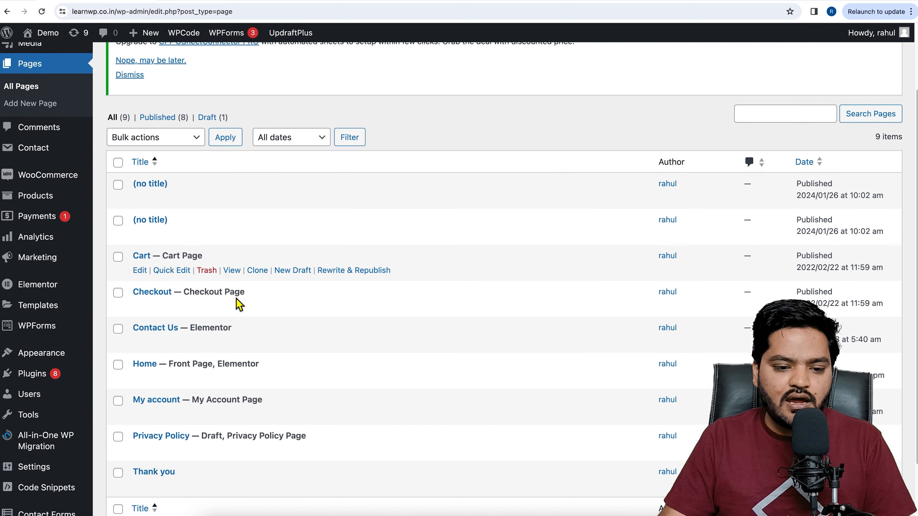
left_click(119, 400)
left_click(120, 331)
left_click(121, 366)
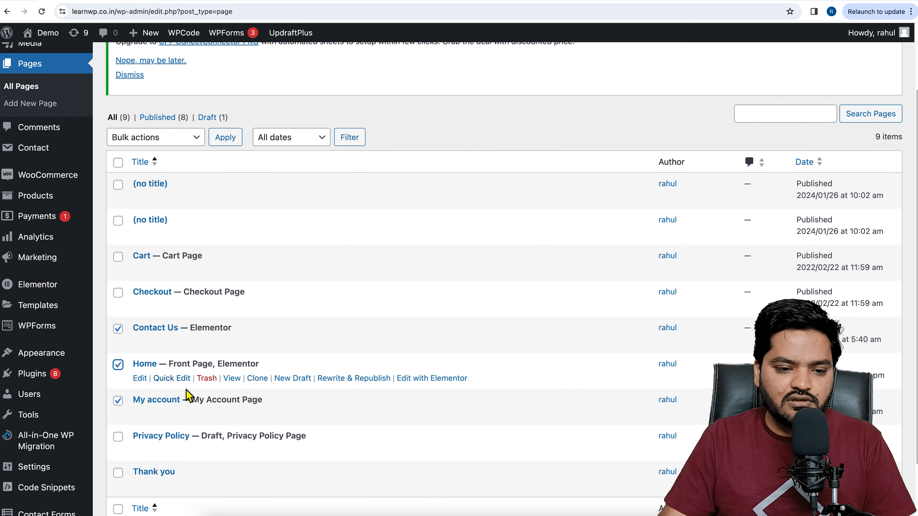
left_click(164, 142)
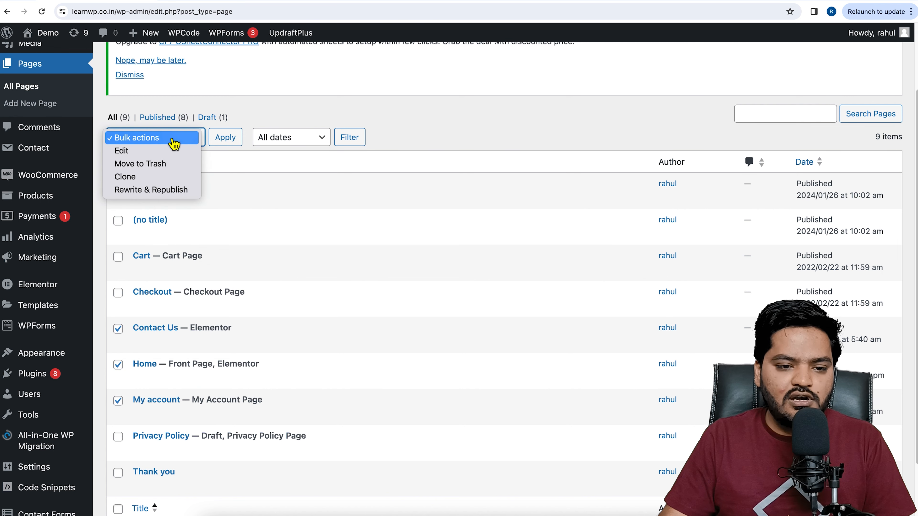
left_click(201, 167)
left_click(227, 140)
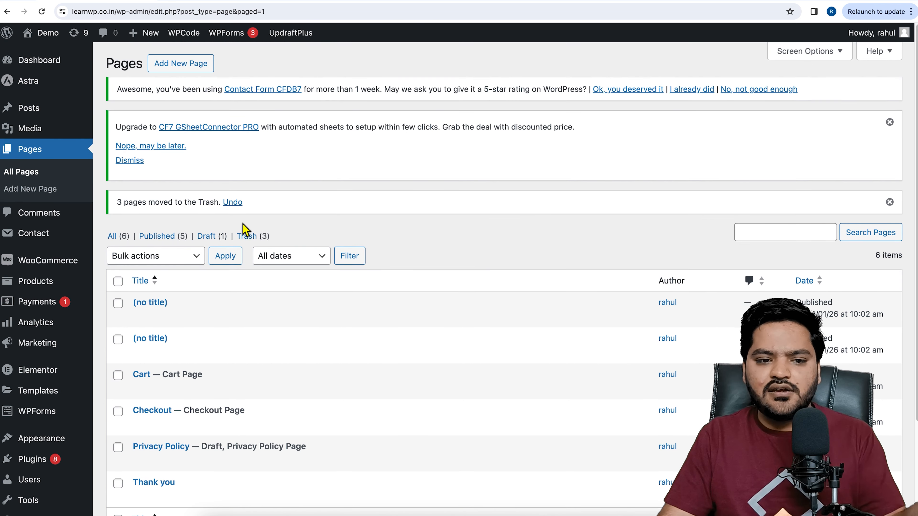
- Permanently delete the Contact Us, Home and My account pages from the trash
left_click(253, 236)
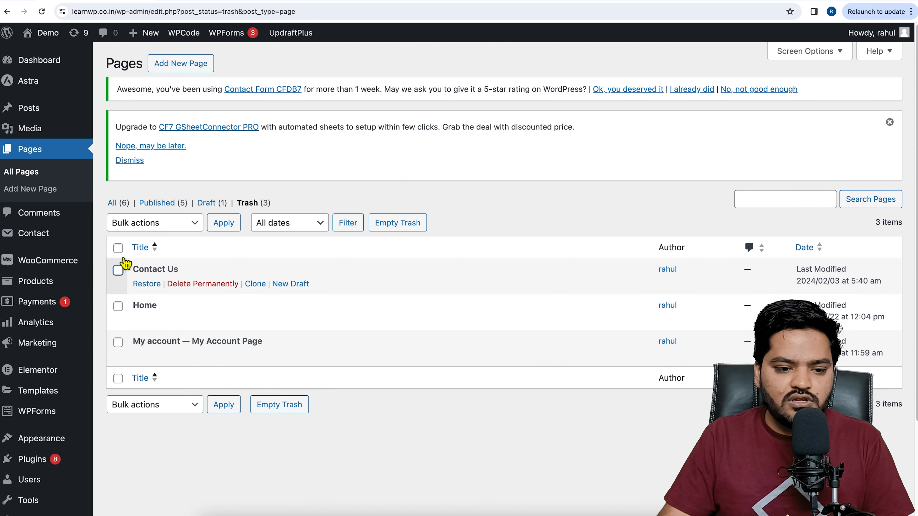
left_click(118, 248)
left_click(180, 222)
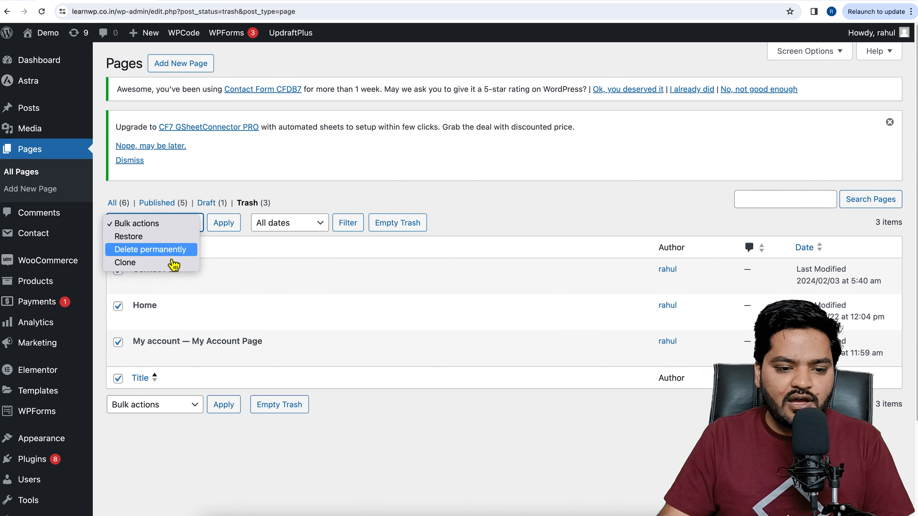
left_click(174, 253)
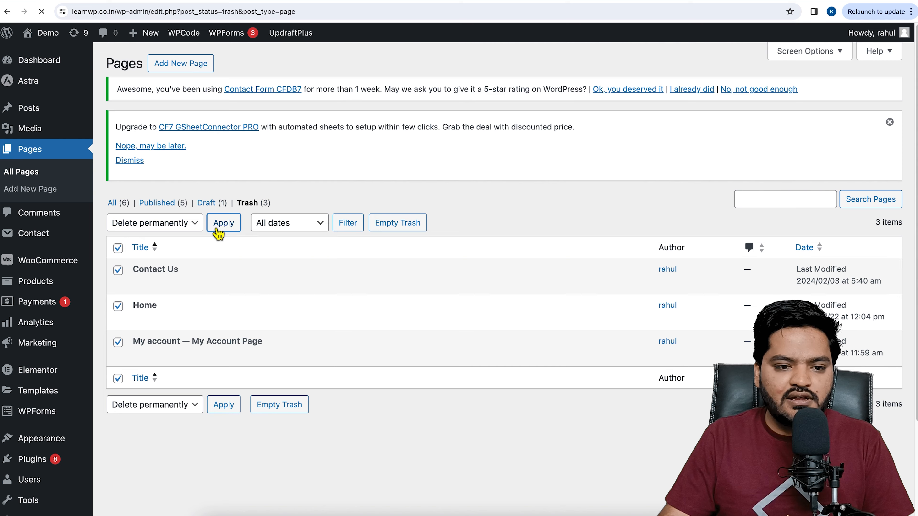
left_click(219, 228)
- Reload the site's front page to check the effect of the deleted pages, and return to the WordPress admin
left_click(204, 1)
left_click(41, 12)
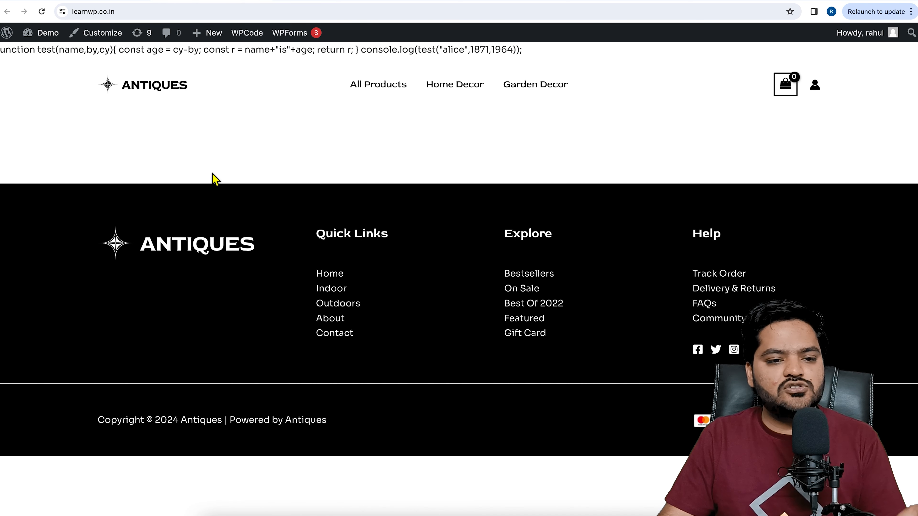
left_click(111, 2)
- Open the UpdraftPlus backup page and bring up the list of existing backups
scroll(50, 286, "down", 3)
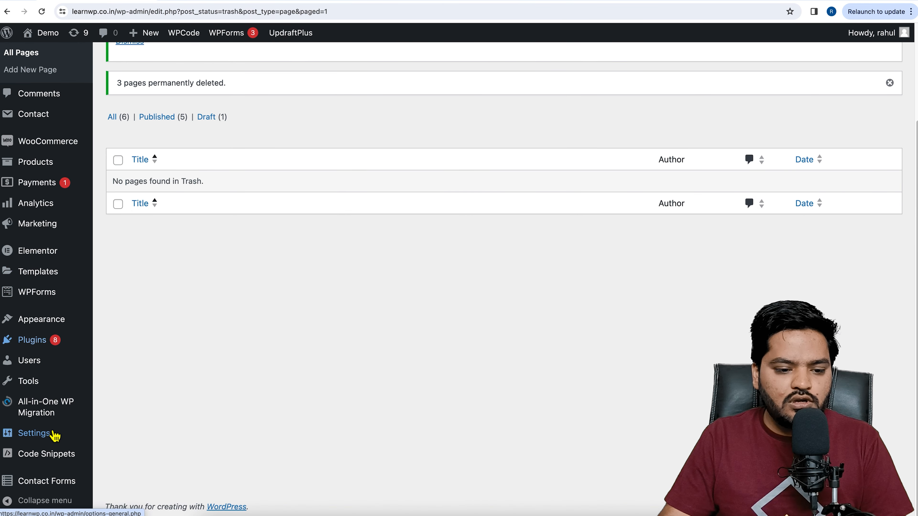
mouse_move(66, 437)
left_click(143, 459)
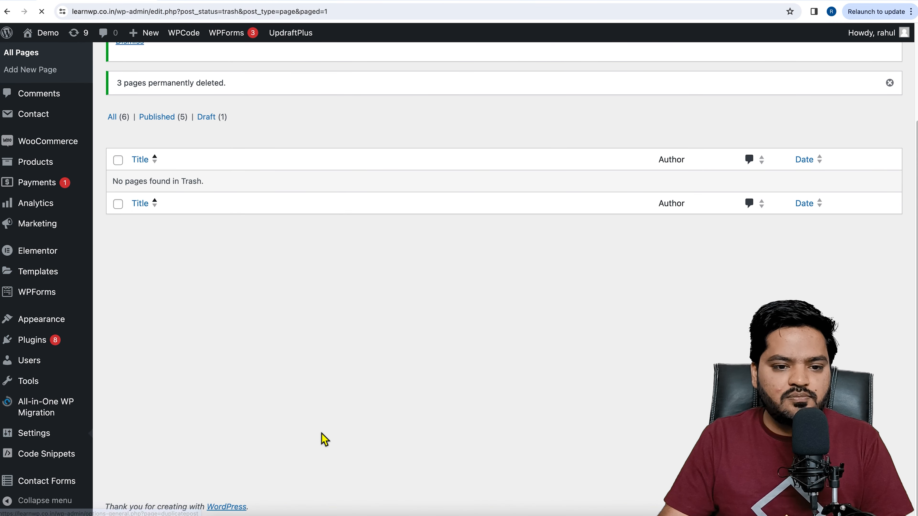
scroll(359, 353, "down", 5)
scroll(358, 355, "down", 2)
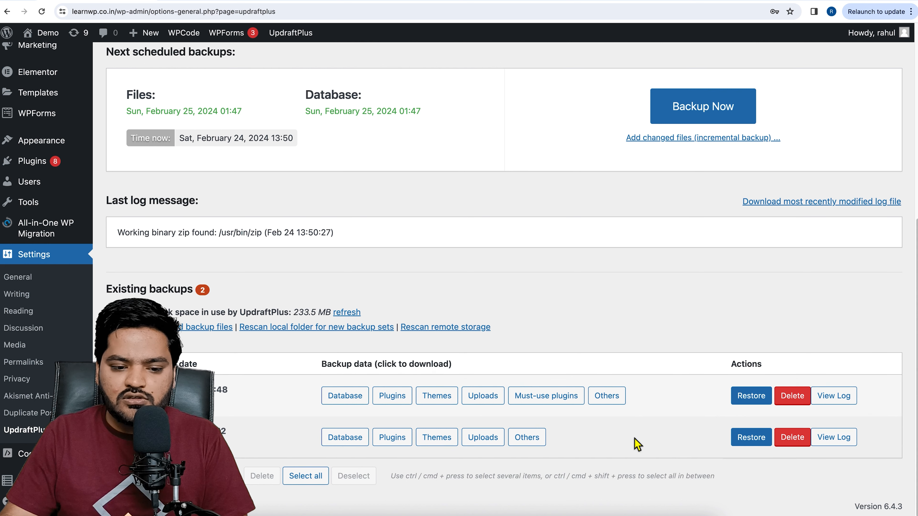
- Try to restore the plugins, themes, uploads, others and database from the Feb 02, 2024 16:12 backup, and check each component's download status
left_click(748, 437)
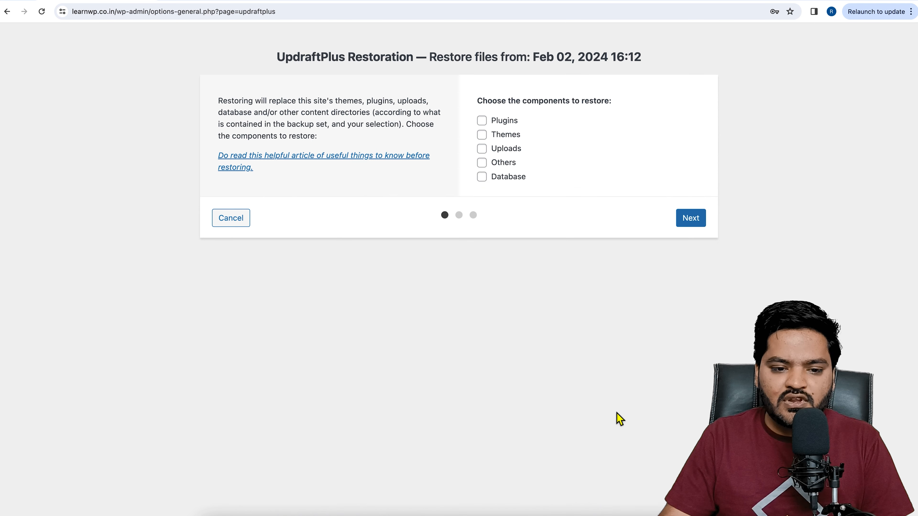
left_click(483, 121)
left_click(483, 134)
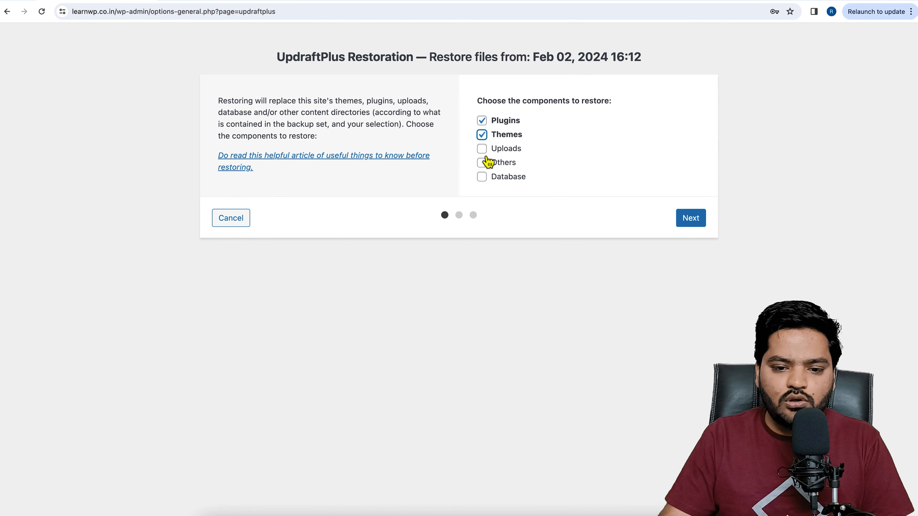
left_click(483, 149)
left_click(483, 163)
left_click(483, 177)
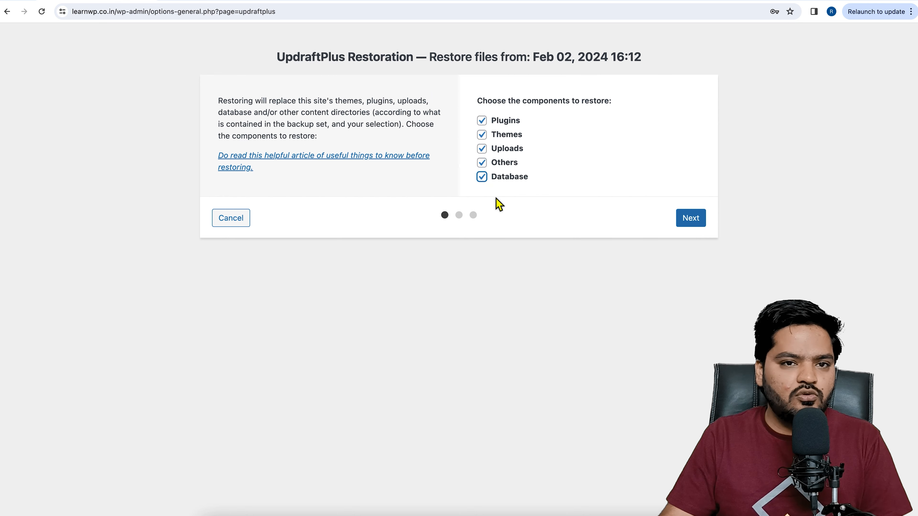
left_click(700, 224)
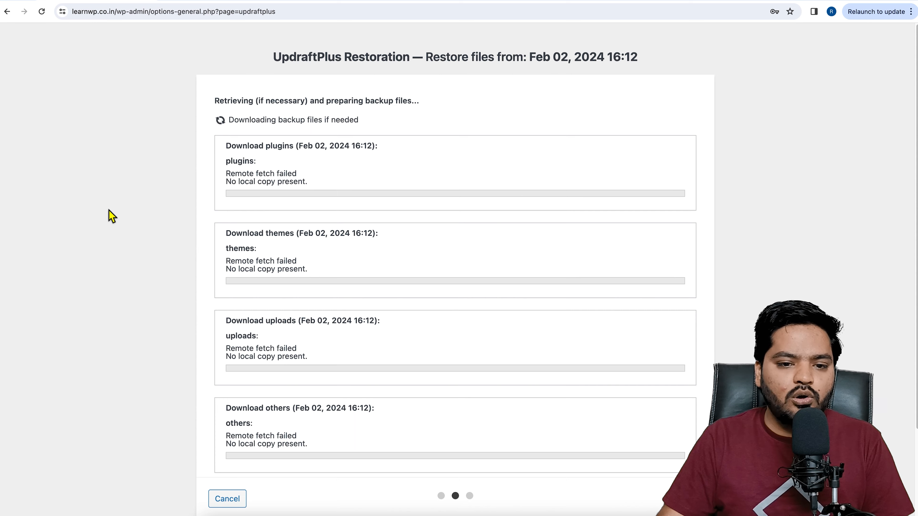
scroll(112, 217, "down", 1)
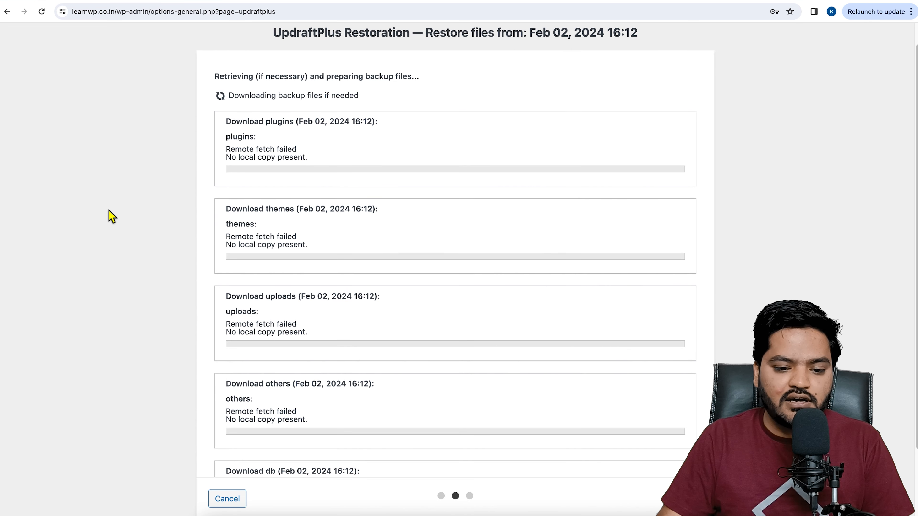
scroll(326, 249, "down", 3)
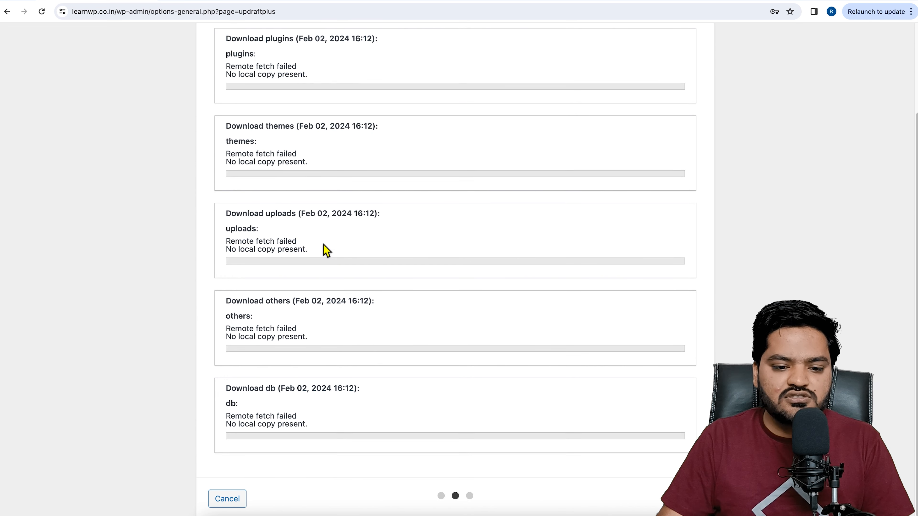
scroll(327, 250, "up", 3)
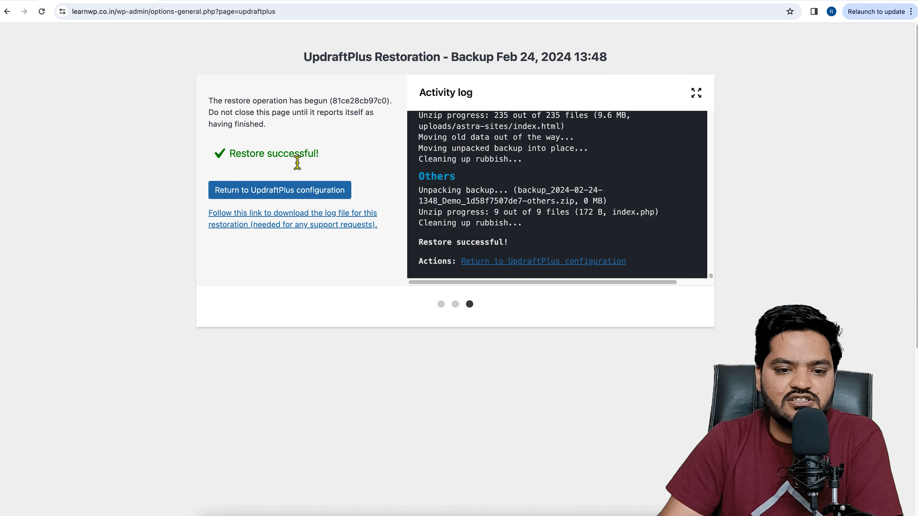
- Return to the UpdraftPlus configuration after the restore and check the site's front page and the existing backups
left_click(291, 195)
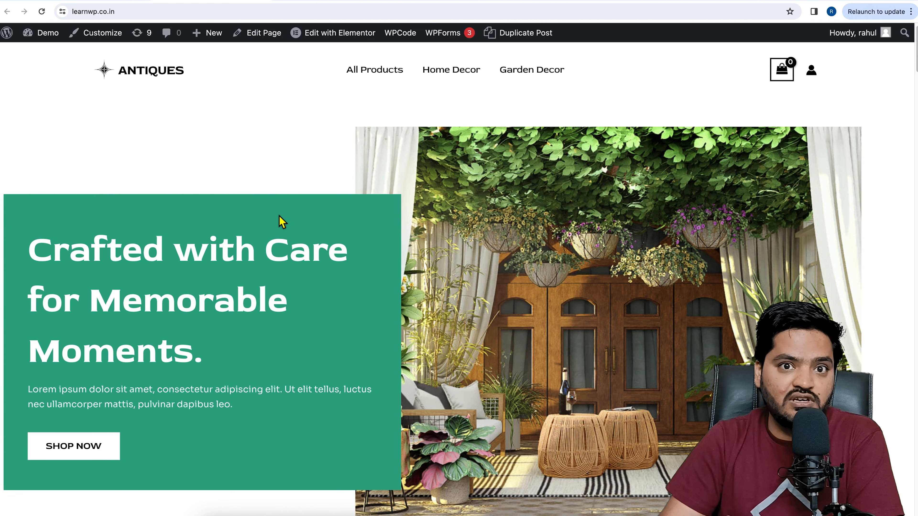
left_click(98, 1)
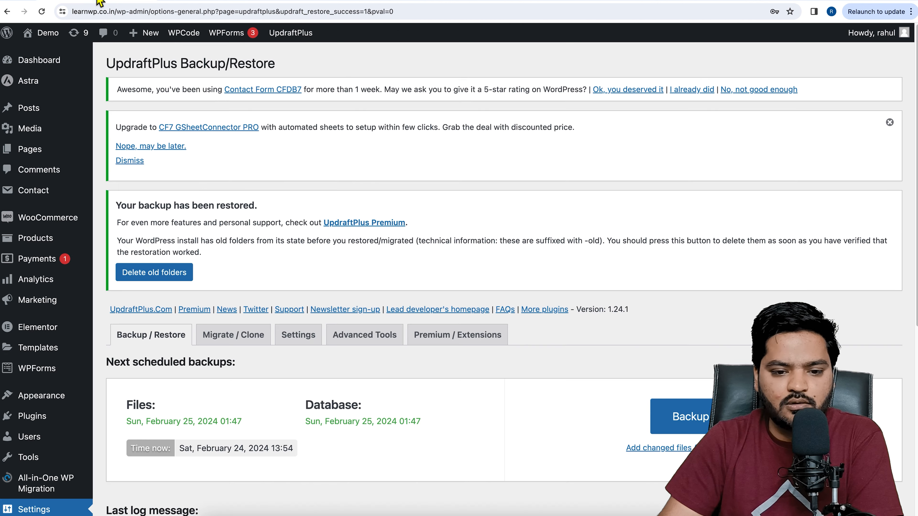
scroll(366, 296, "down", 8)
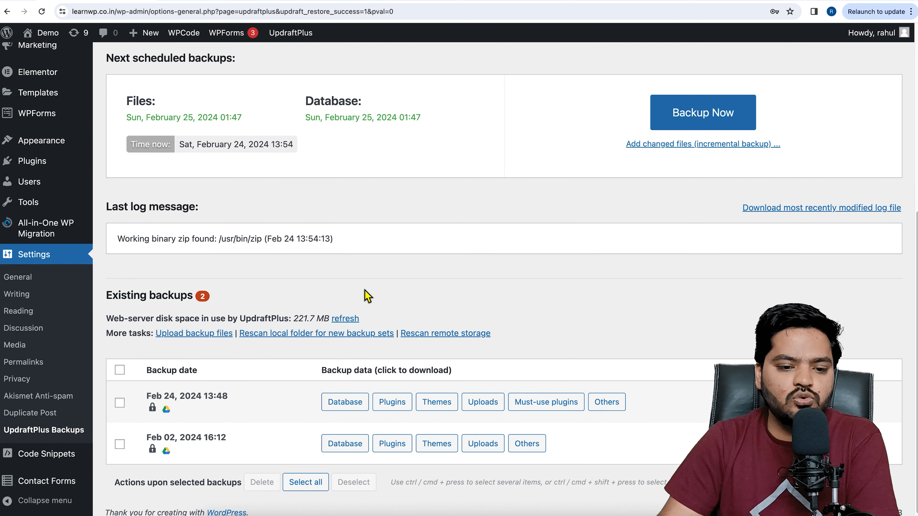